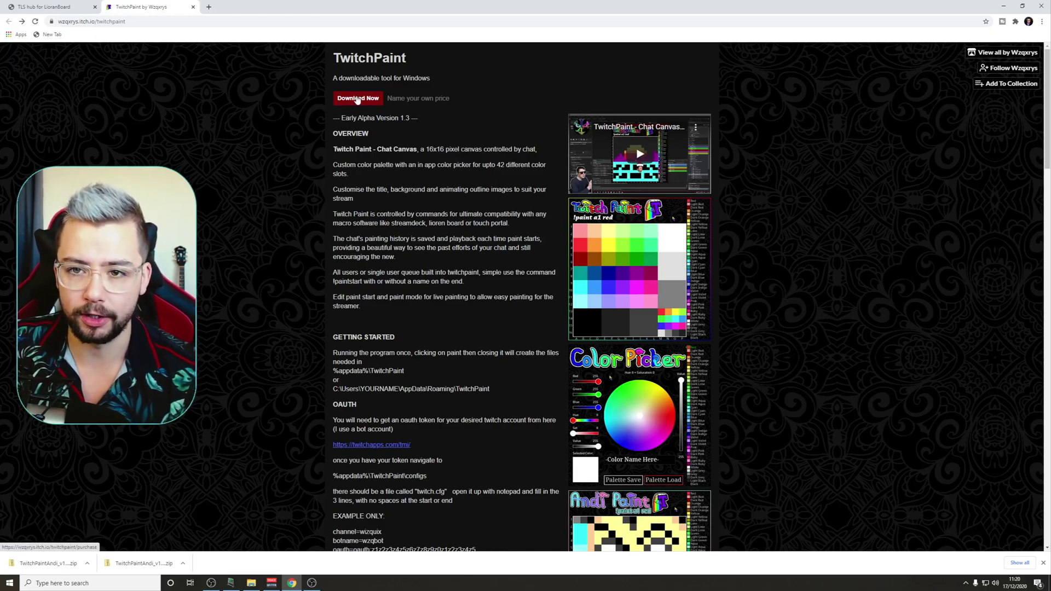
Download the TwitchPaintAndi zip for free, skipping the payment prompt
left_click(352, 98)
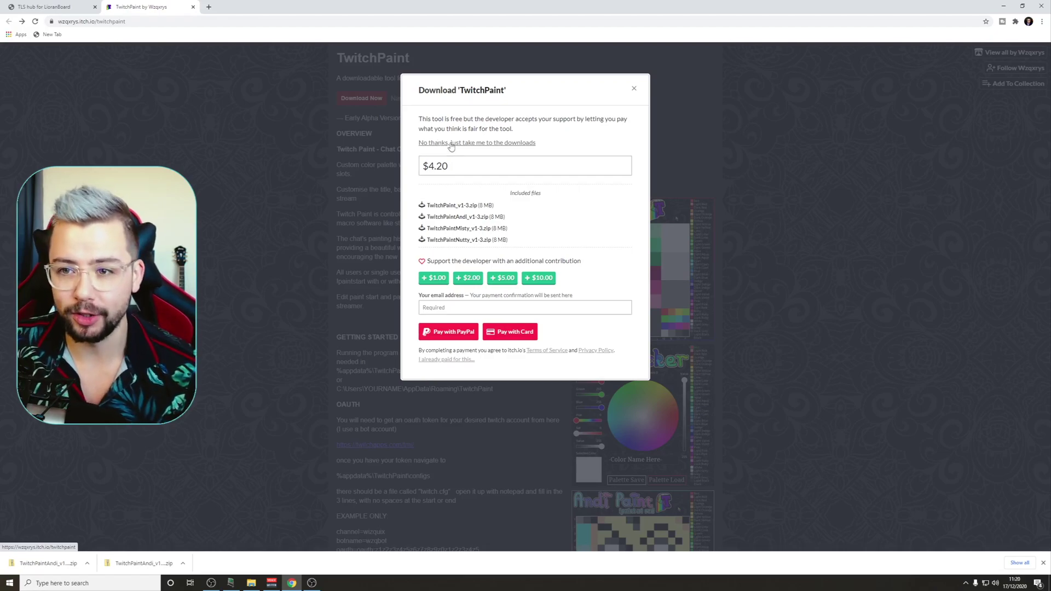
left_click(451, 143)
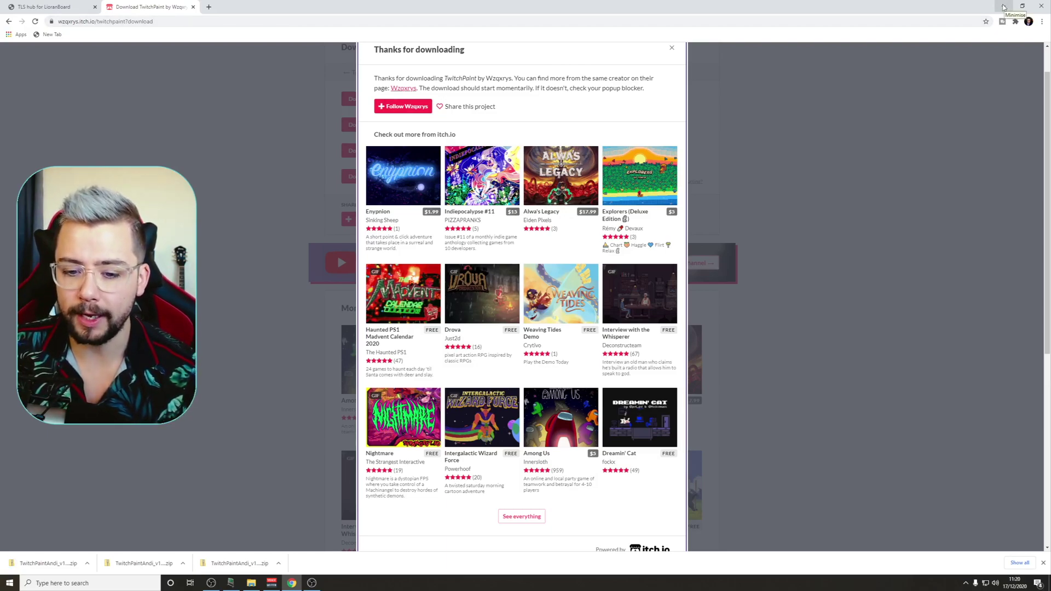
Launch TwitchPaint.exe from the extracted TwitchPaintAndi_v1-3 folder in Downloads
left_click(251, 583)
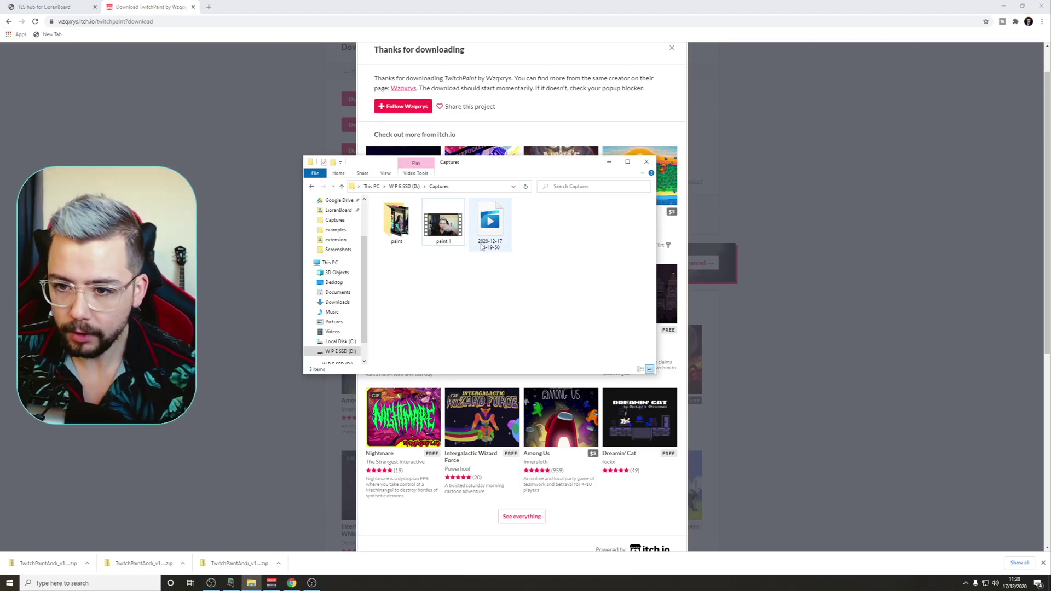
left_click(336, 227)
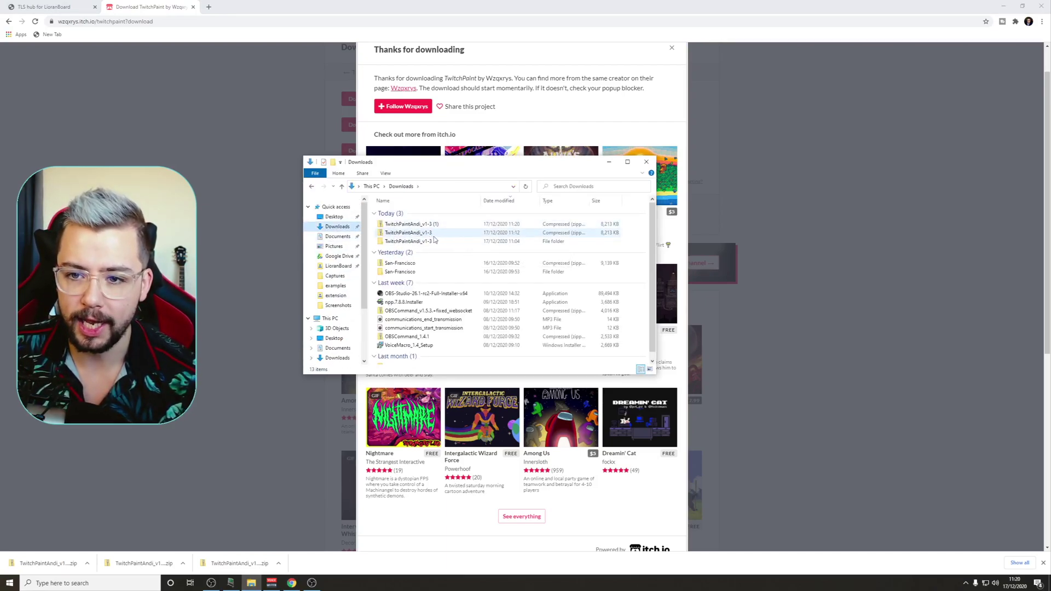
right_click(407, 234)
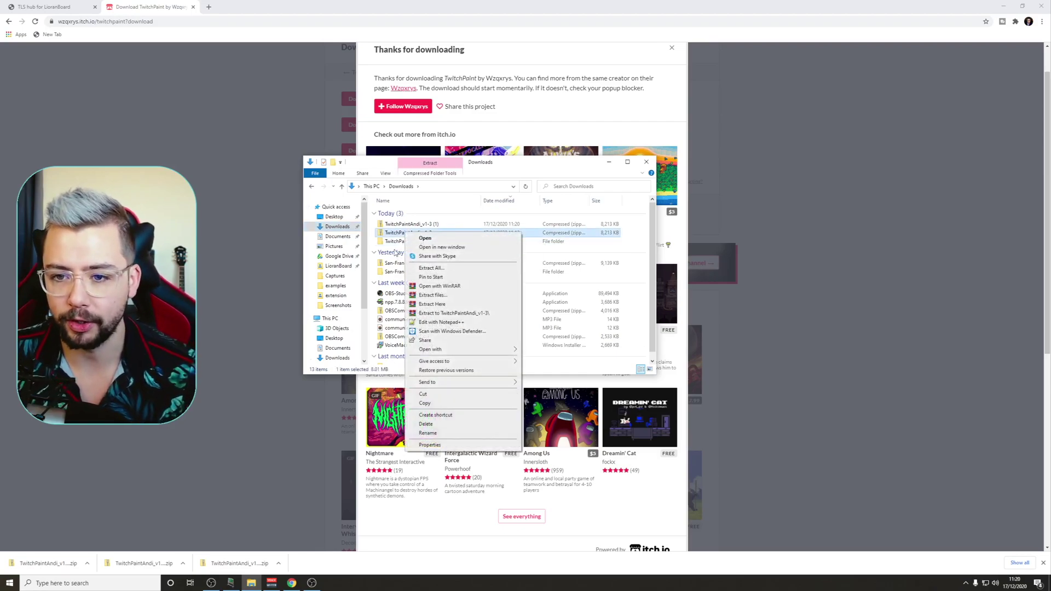
left_click(391, 244)
double_click(400, 243)
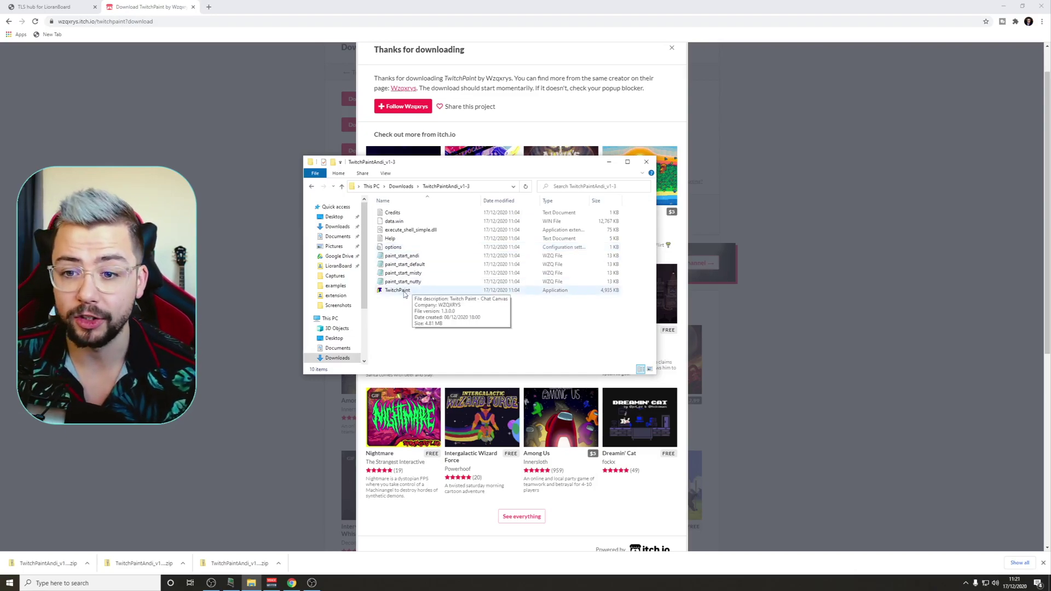
double_click(399, 291)
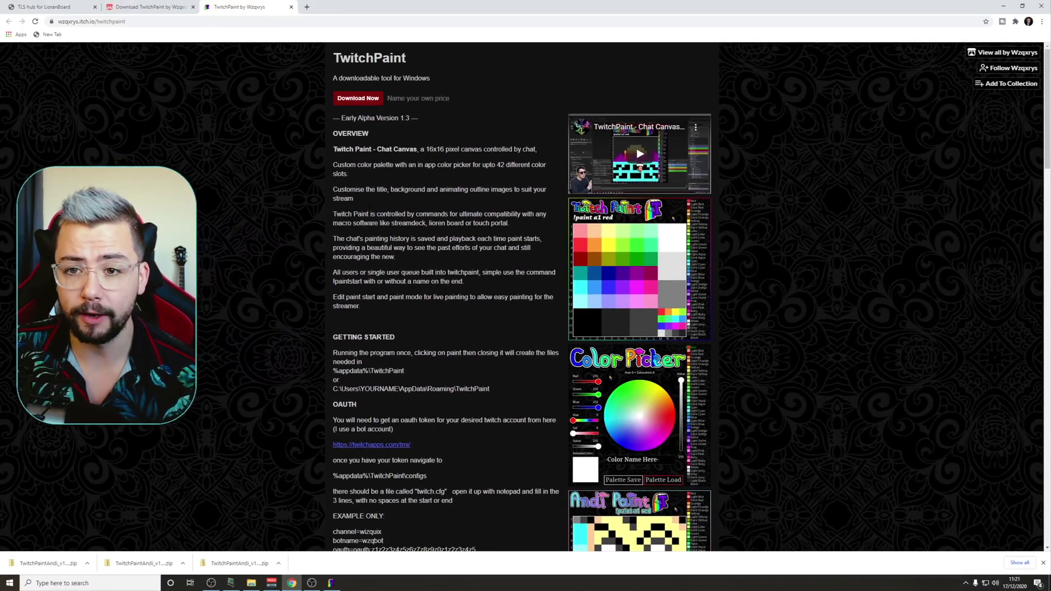
scroll(525, 296, "down", 1)
scroll(526, 295, "down", 3)
scroll(357, 202, "down", 2)
scroll(357, 202, "down", 4)
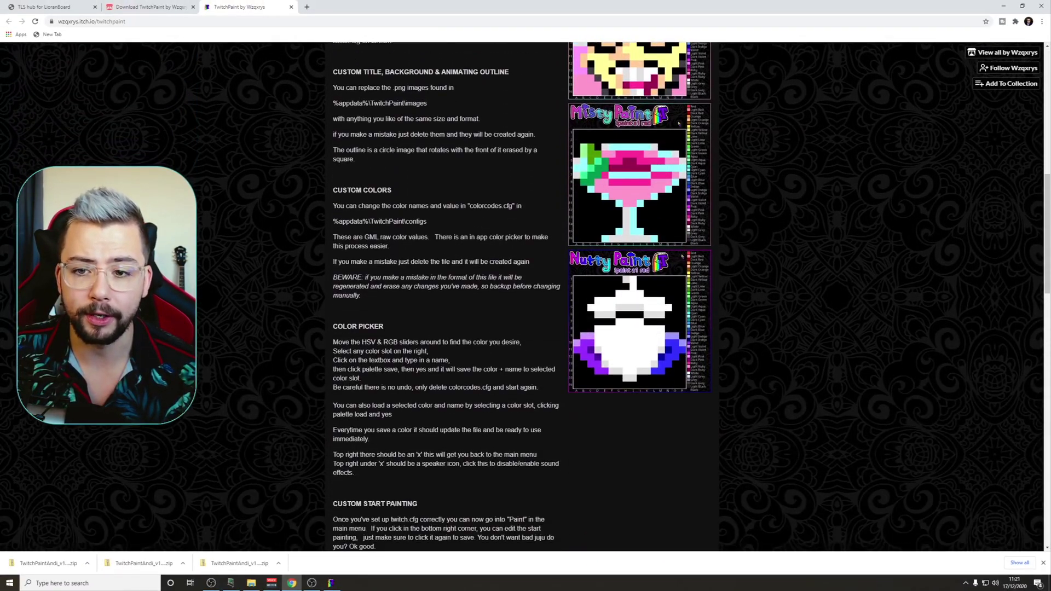
scroll(357, 201, "down", 3)
scroll(356, 201, "down", 5)
scroll(357, 203, "down", 4)
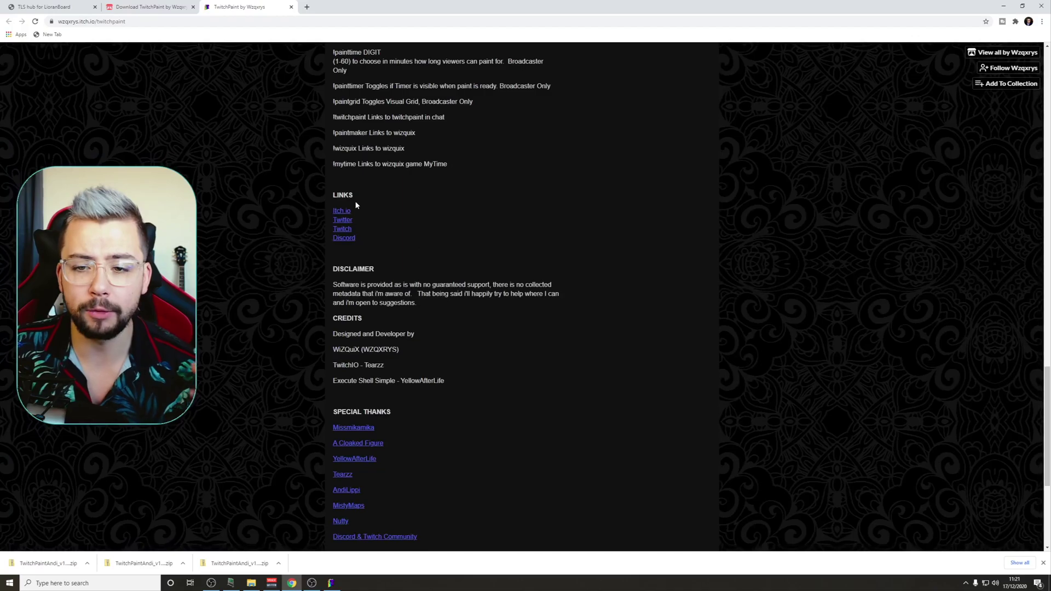
scroll(357, 206, "up", 1)
scroll(356, 208, "up", 4)
scroll(356, 211, "up", 6)
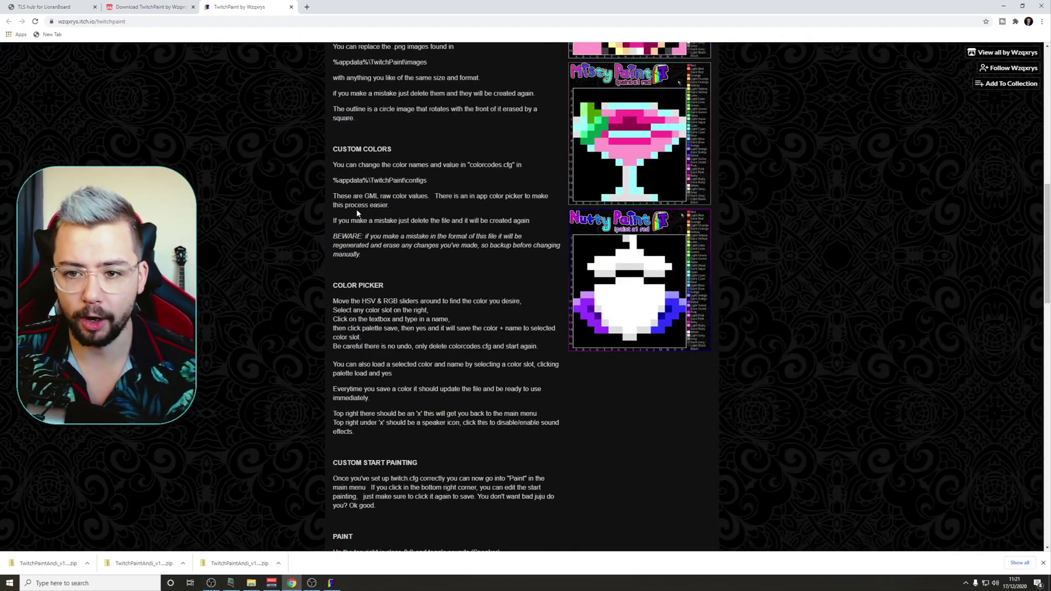
scroll(357, 214, "up", 5)
scroll(359, 222, "up", 4)
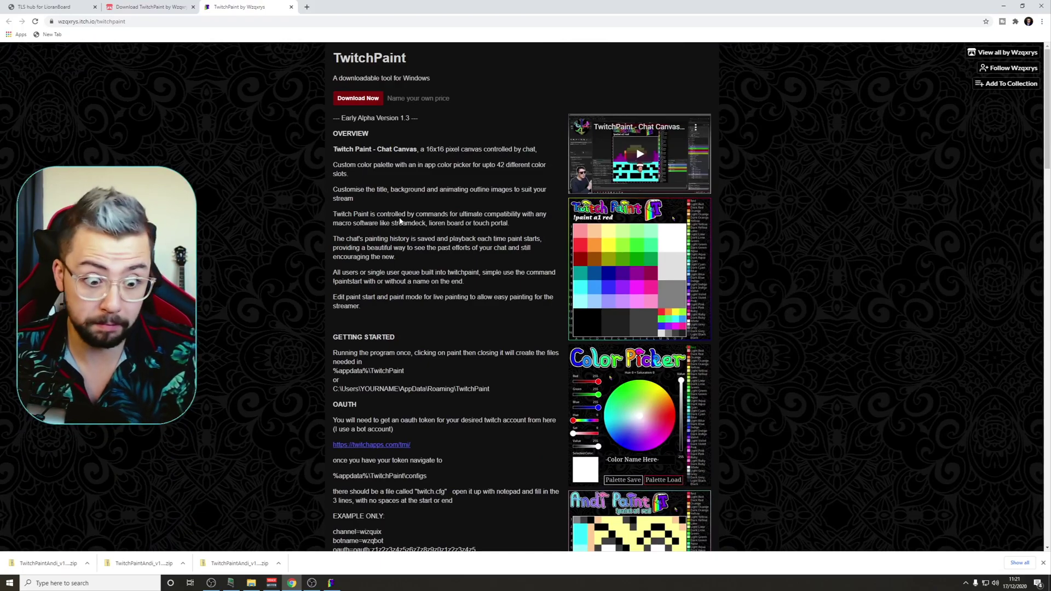
left_click(336, 582)
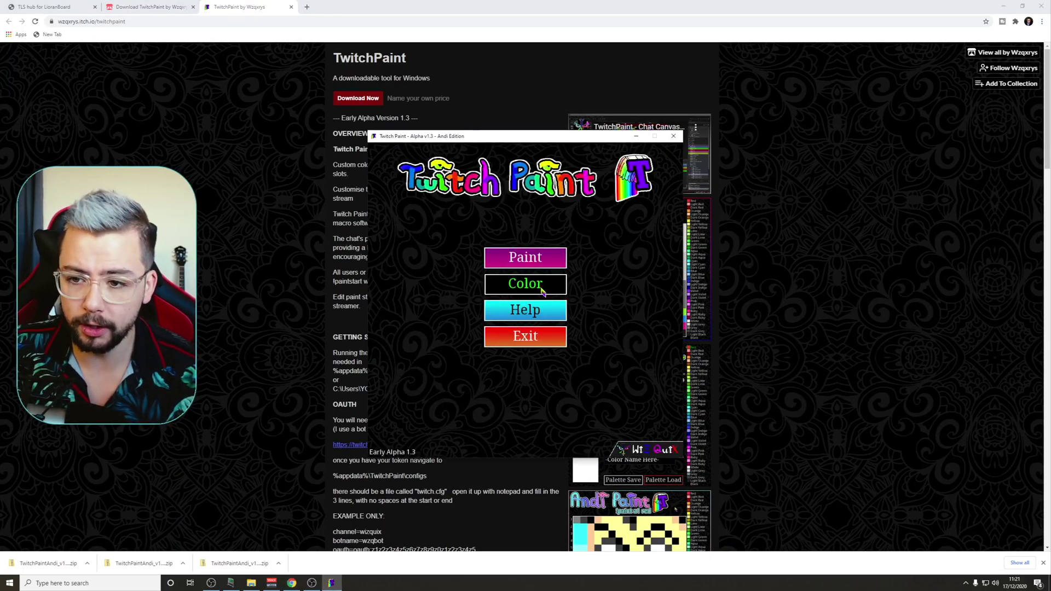
Recolour the first palette slot to a light cyan named Blueish and save it
left_click(537, 291)
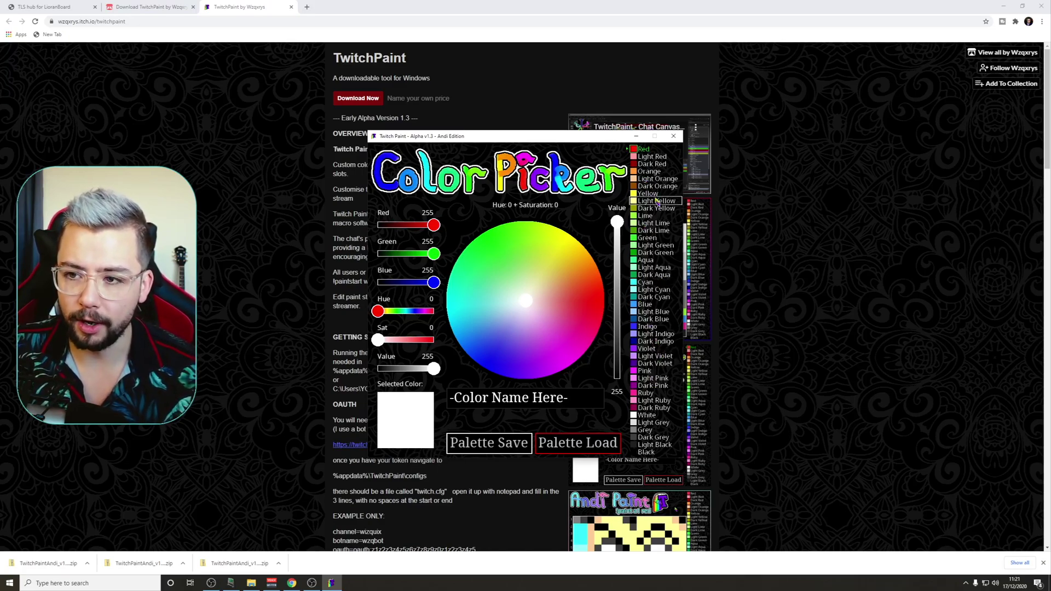
left_click(649, 284)
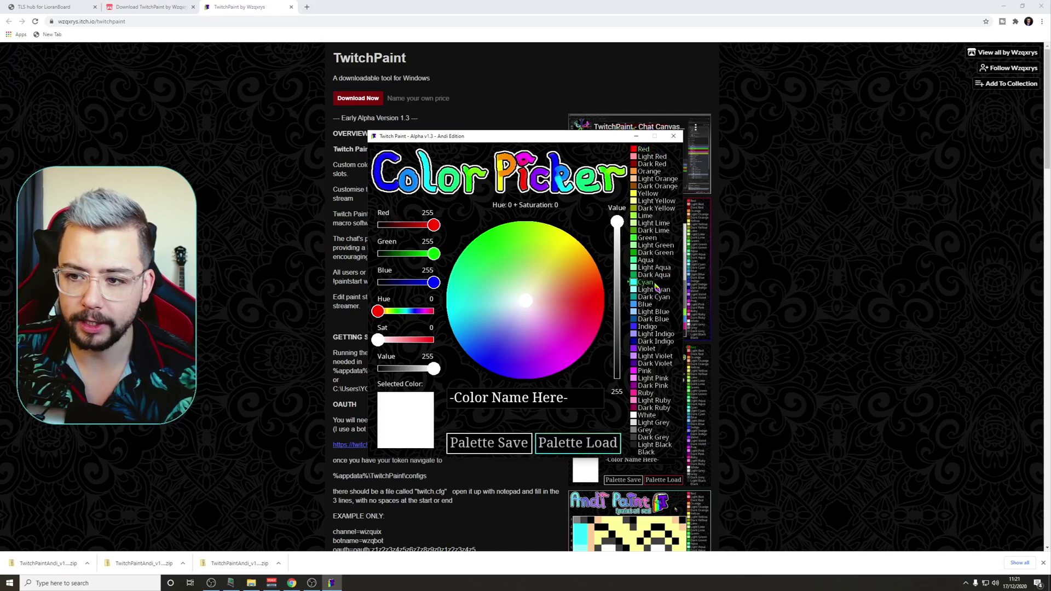
left_click(647, 150)
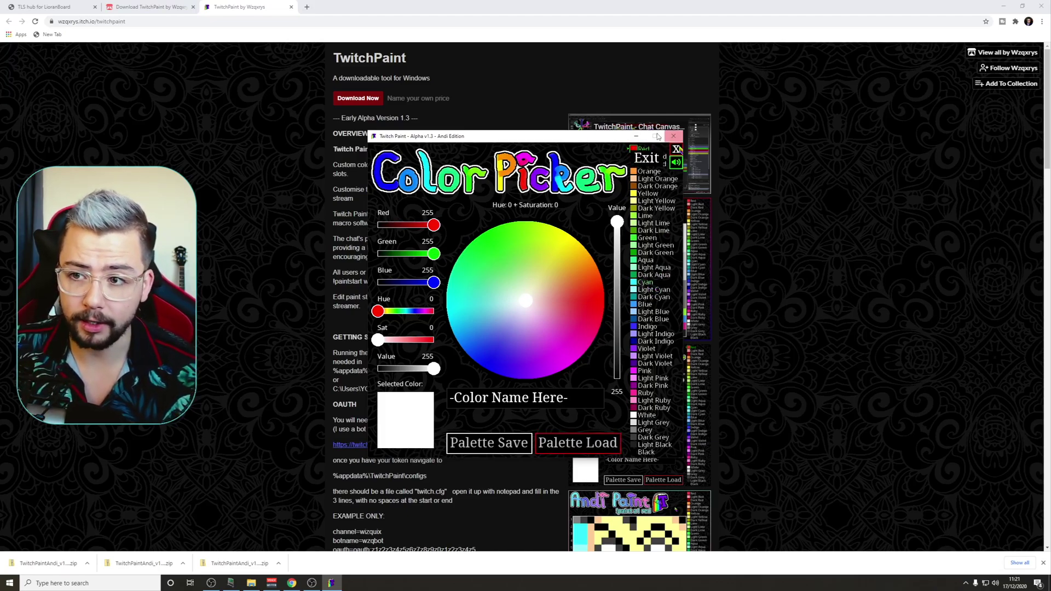
left_click_drag(515, 315, 496, 307)
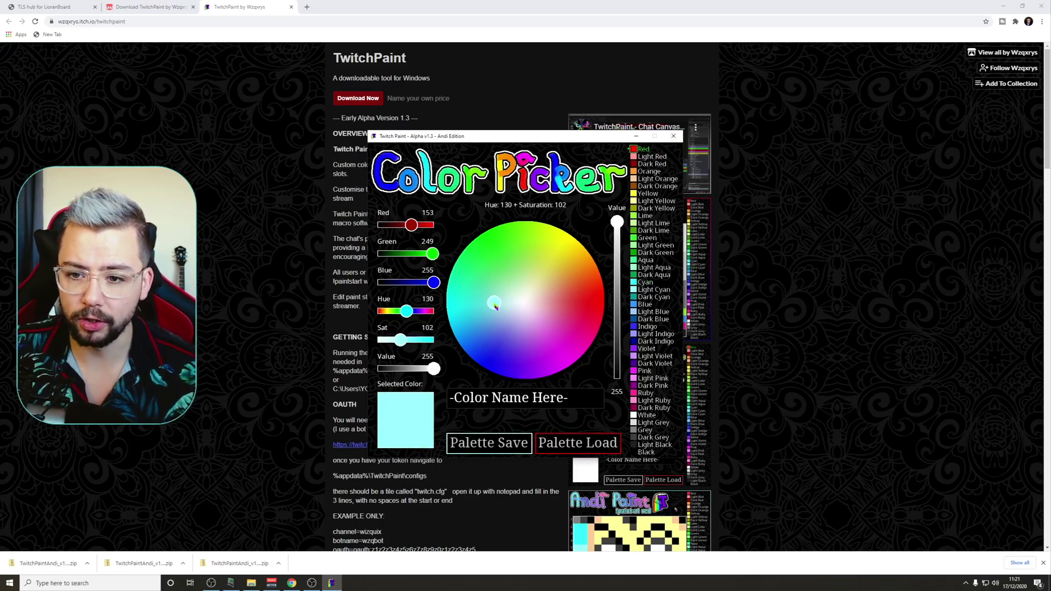
left_click(547, 397)
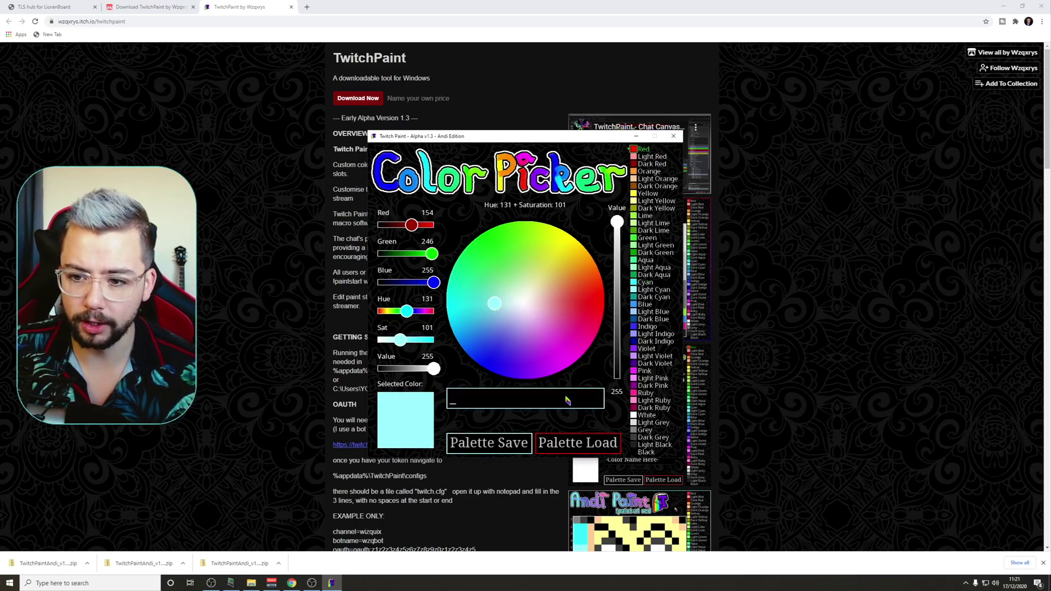
type("Blueish")
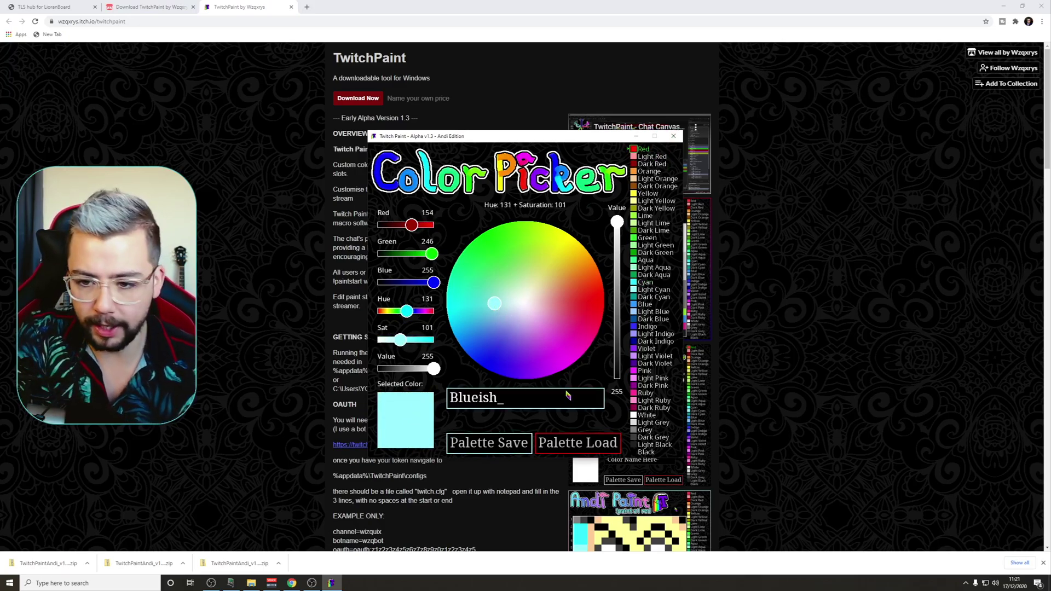
key("Return")
left_click(511, 441)
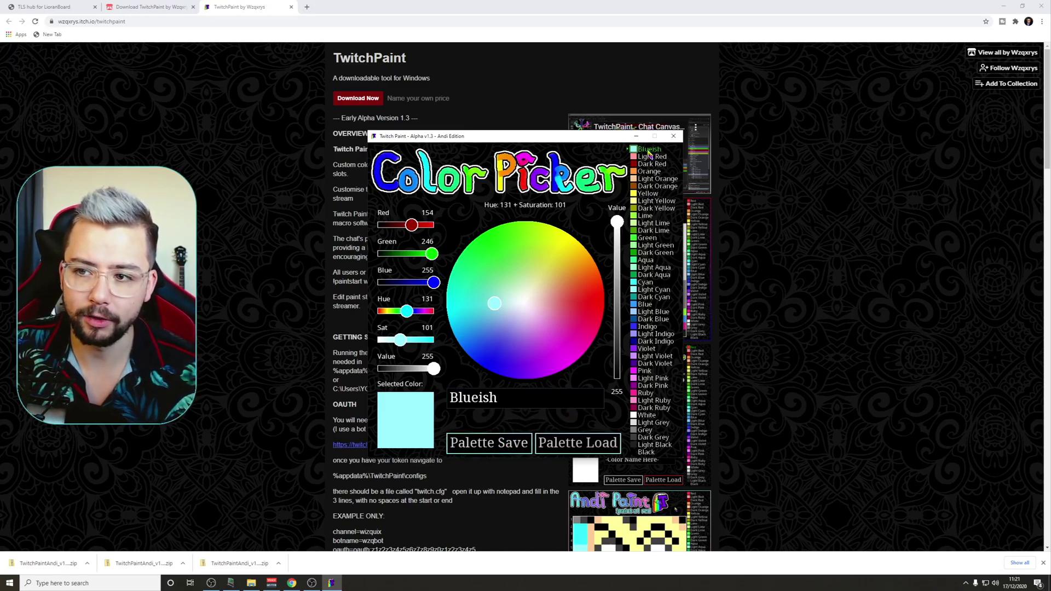
Set that slot back to pure red (full red, zero blue), rename it Red, save, and exit
mouse_move(425, 231)
left_mouse_down()
mouse_move(440, 232)
mouse_move(368, 267)
left_mouse_up()
left_click_drag(432, 283, 373, 284)
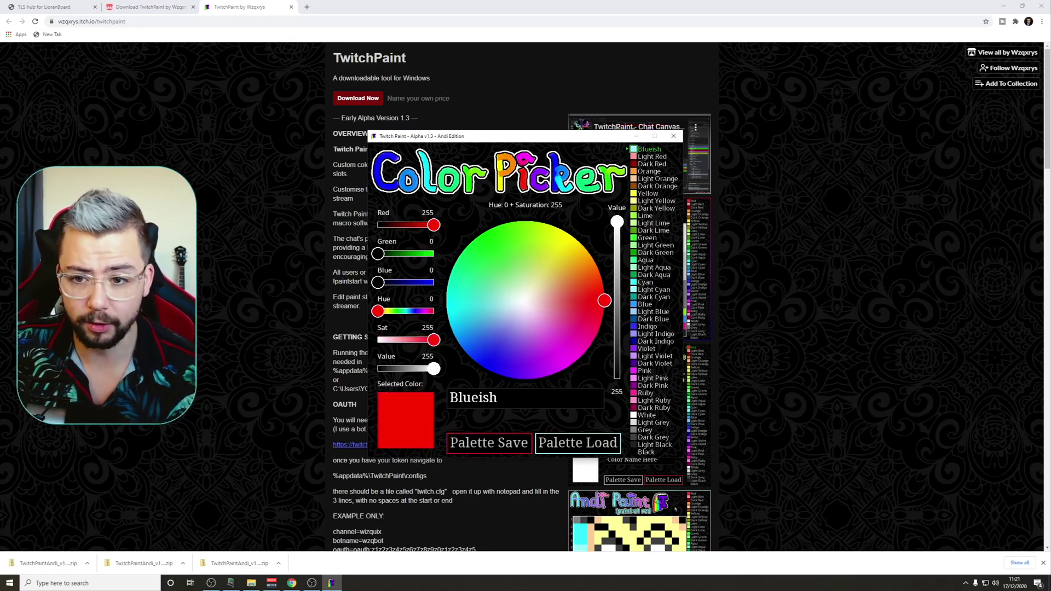
left_click(497, 403)
key("BackSpace")
key("BackSpace")
key("BackSpace")
type("Red")
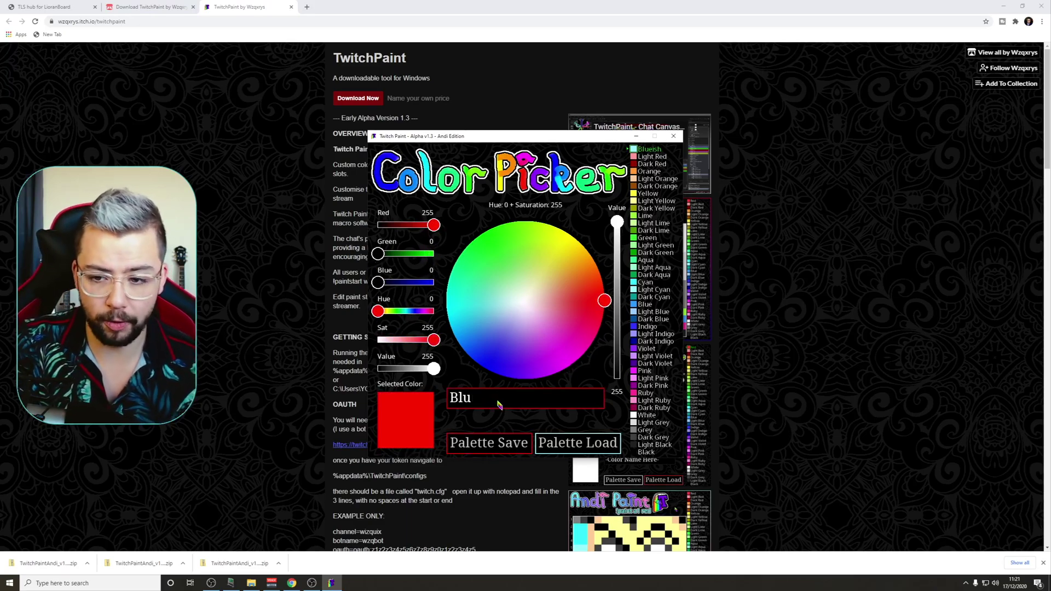
left_click(489, 442)
left_click(489, 442)
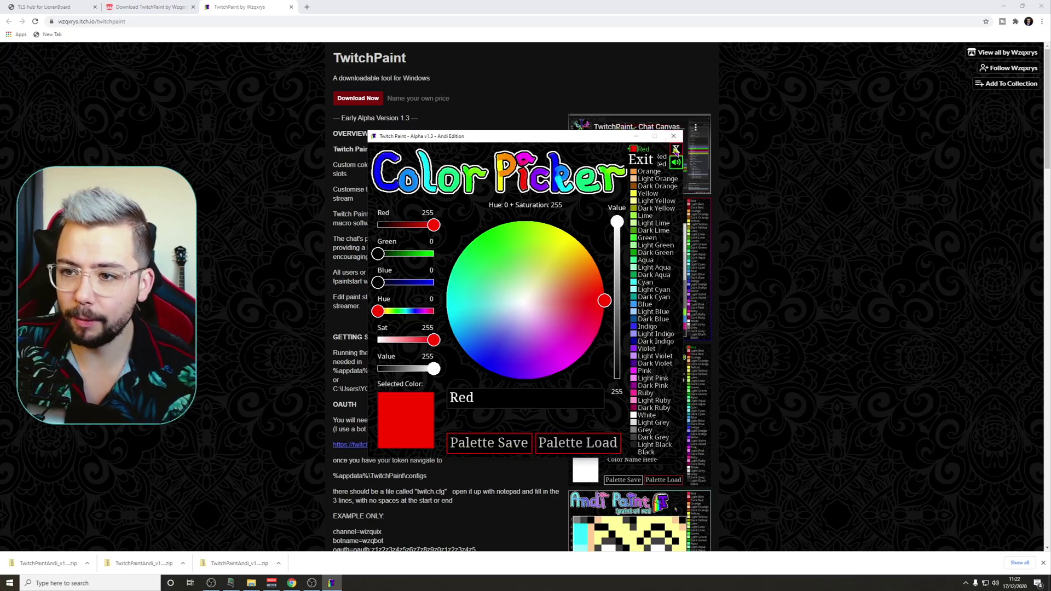
mouse_move(675, 164)
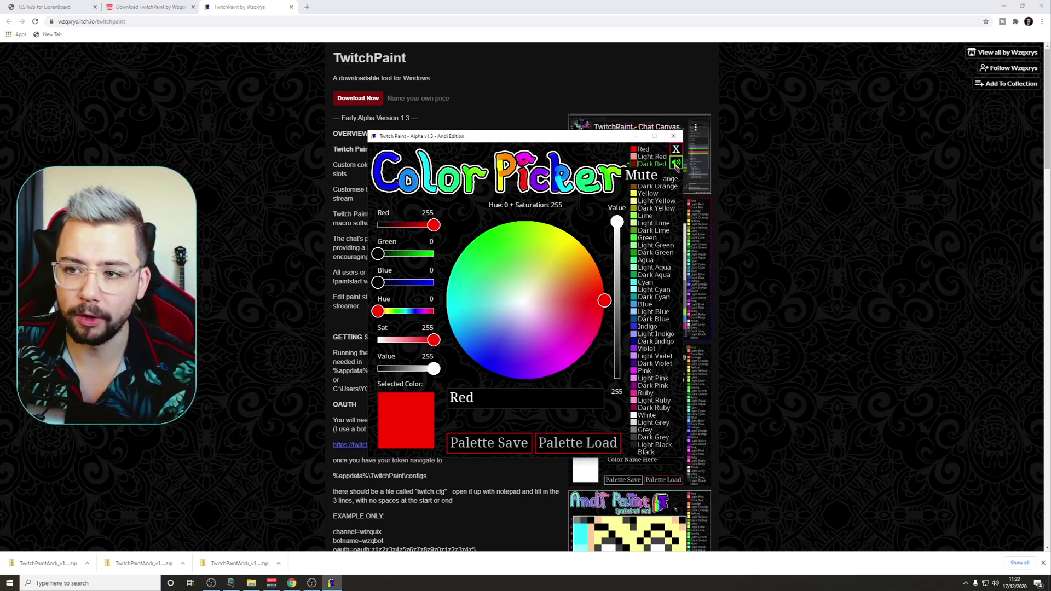
left_click(677, 151)
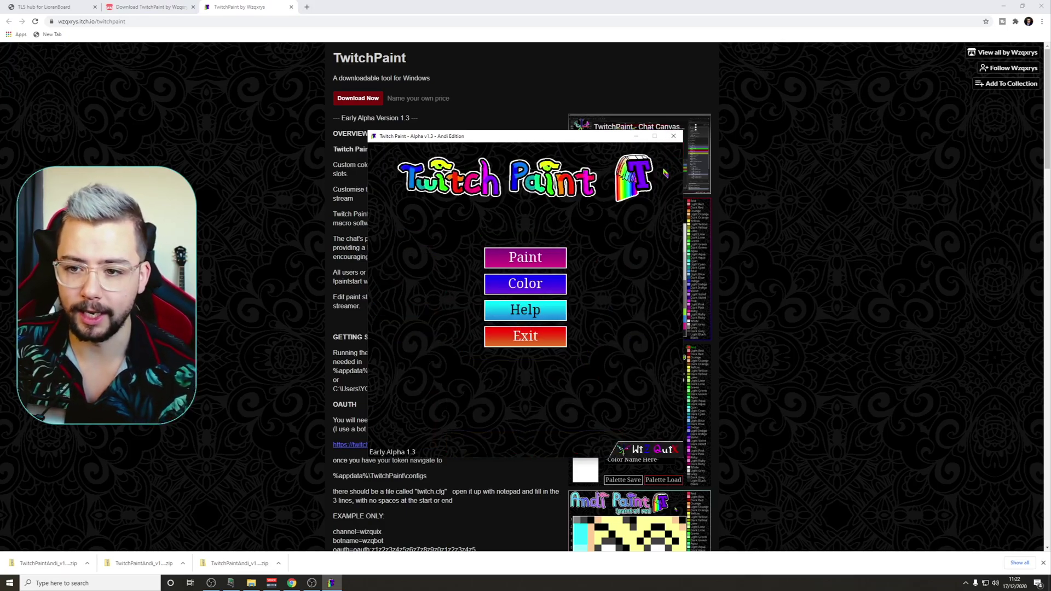
Start painting and dismiss the no-OAuth, config-location and relaunch warnings
left_click(508, 260)
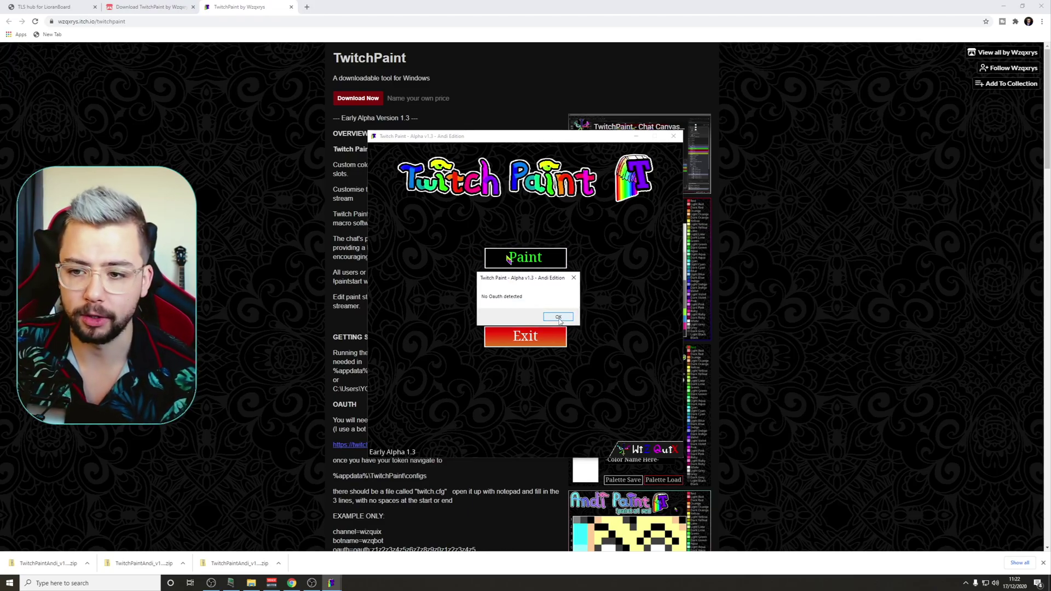
left_click(559, 319)
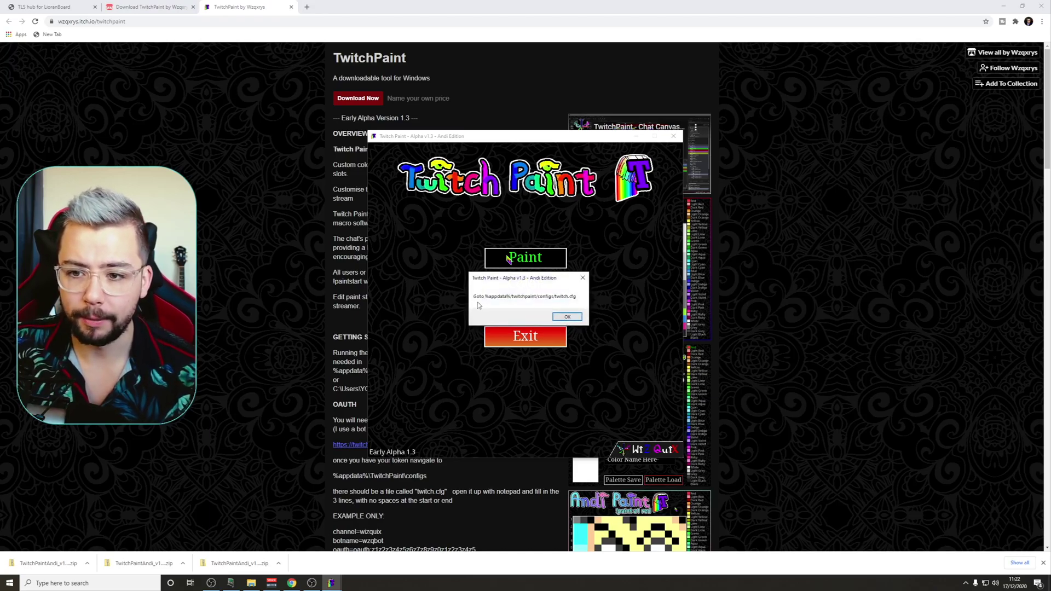
left_click(567, 319)
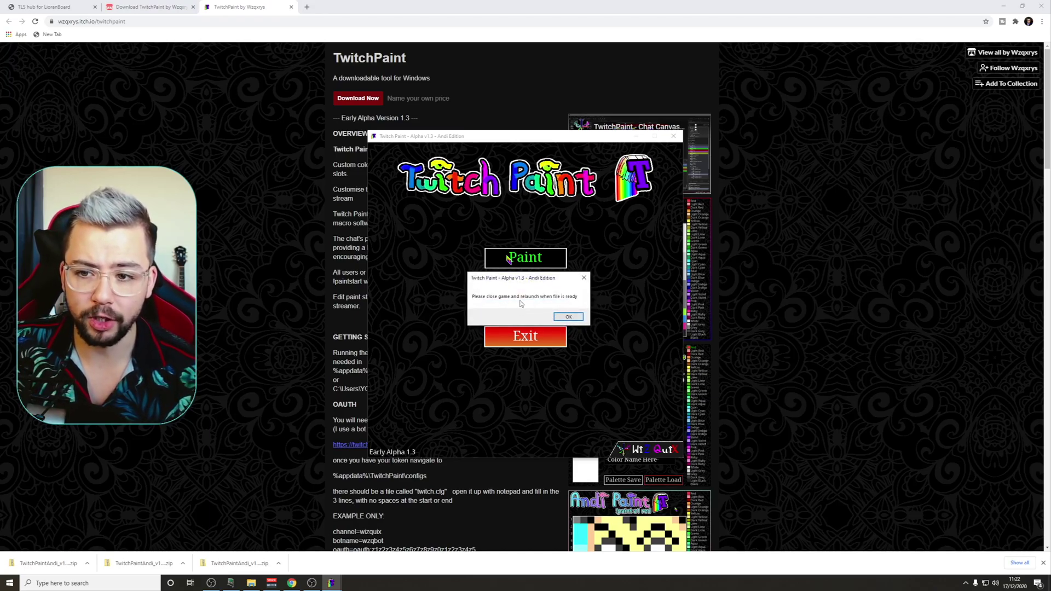
left_click(569, 319)
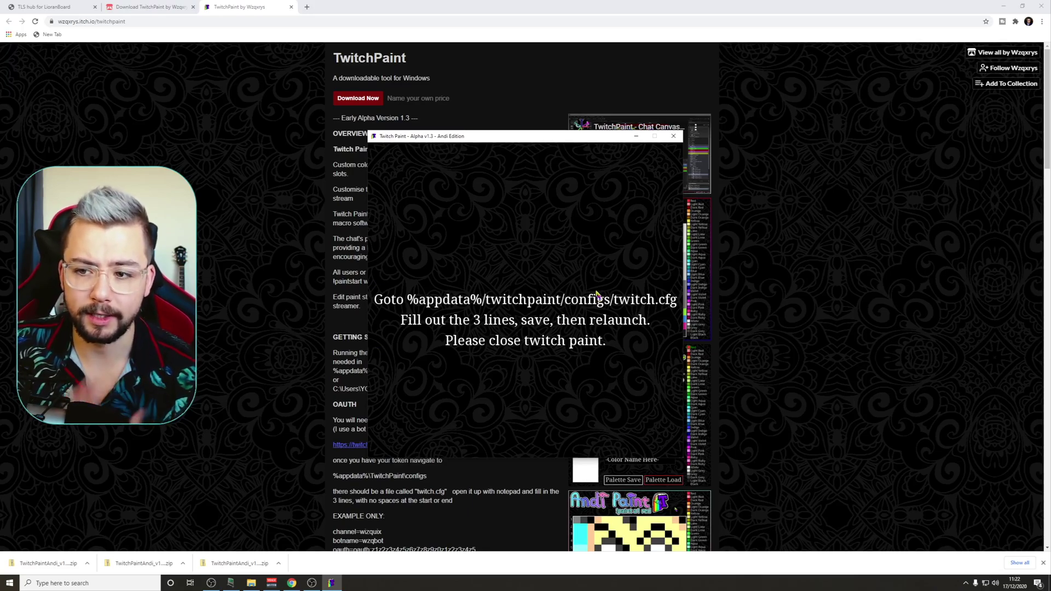
left_click(305, 285)
Open %appdata%\TwitchPaint\configs via Windows search and bring up the twitch config file's actions
scroll(237, 458, "down", 2)
left_click(89, 583)
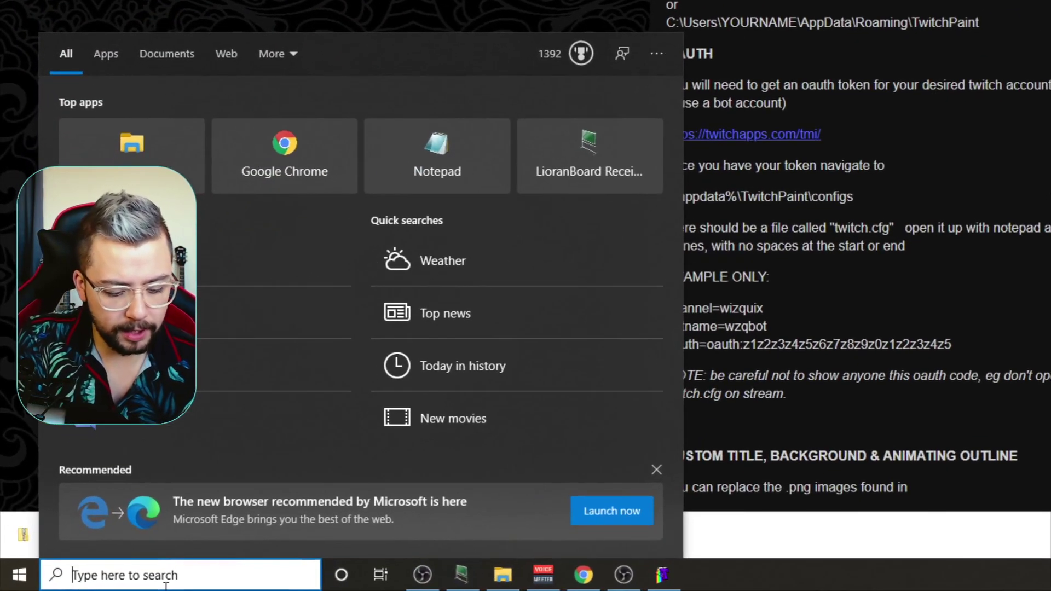
type("%appdata%")
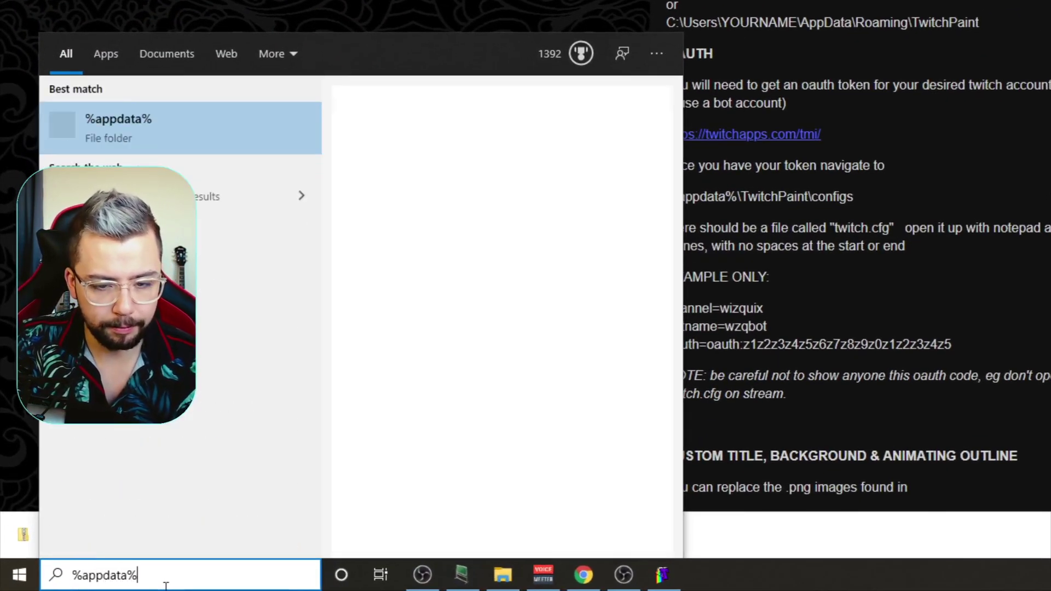
key("Return")
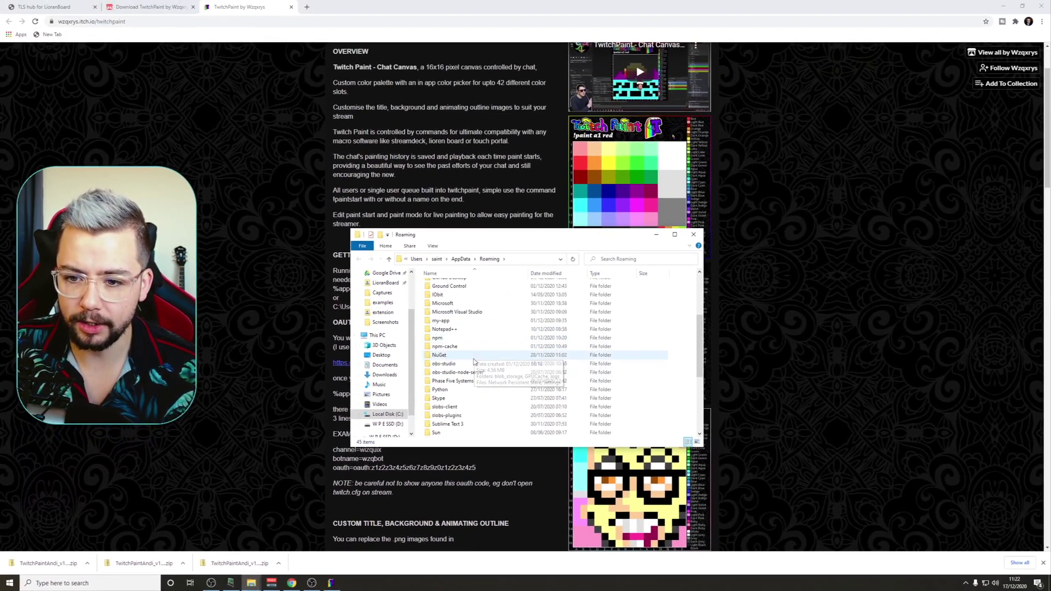
scroll(460, 364, "down", 9)
double_click(444, 373)
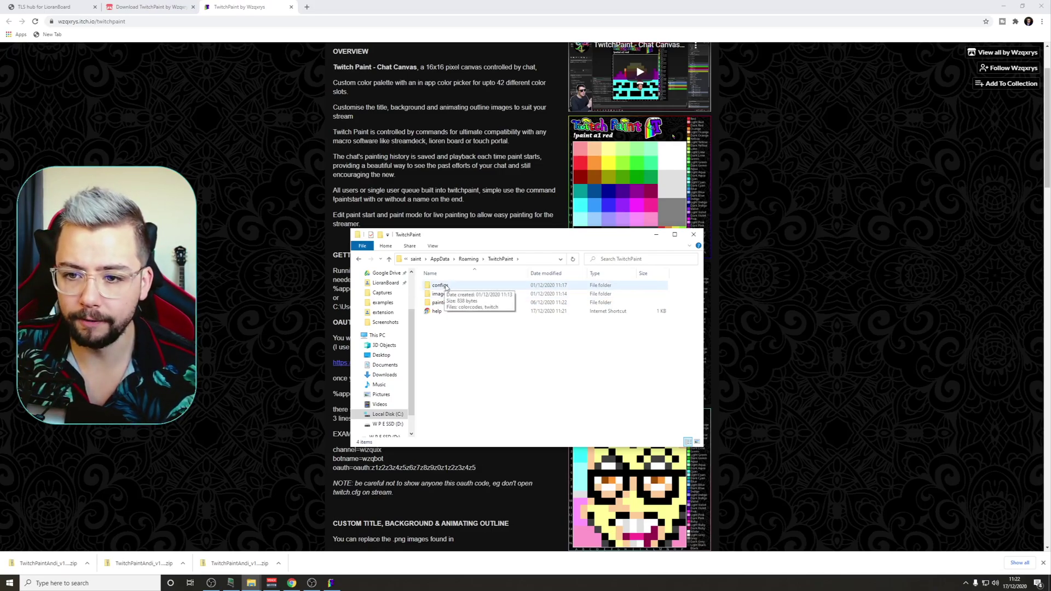
double_click(446, 287)
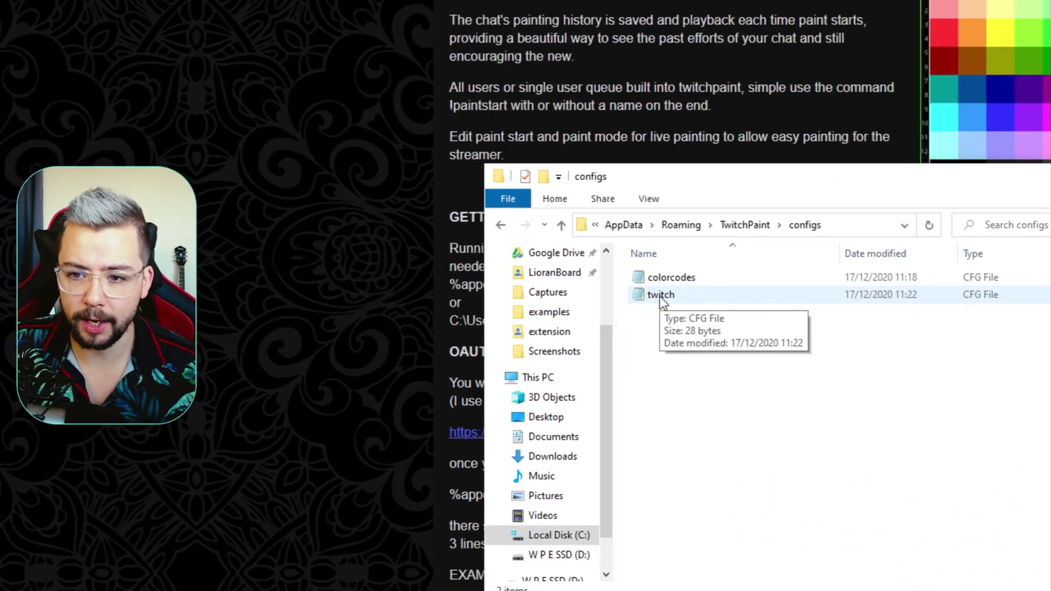
right_click(439, 296)
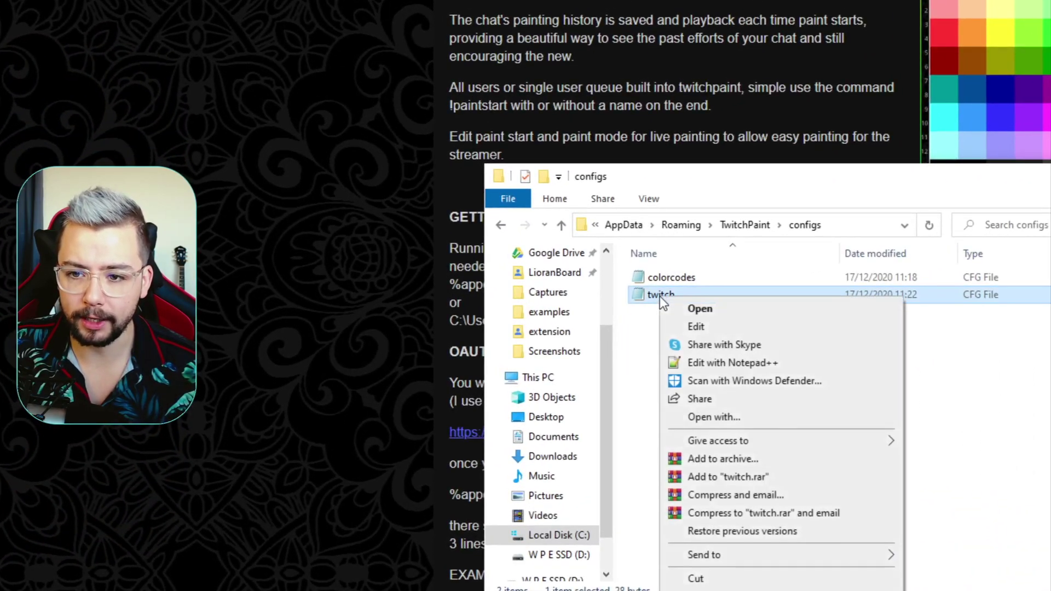
Fill twitch.cfg with channel andilippi and the pasted OAuth token, then close Notepad and the token page
left_click(696, 327)
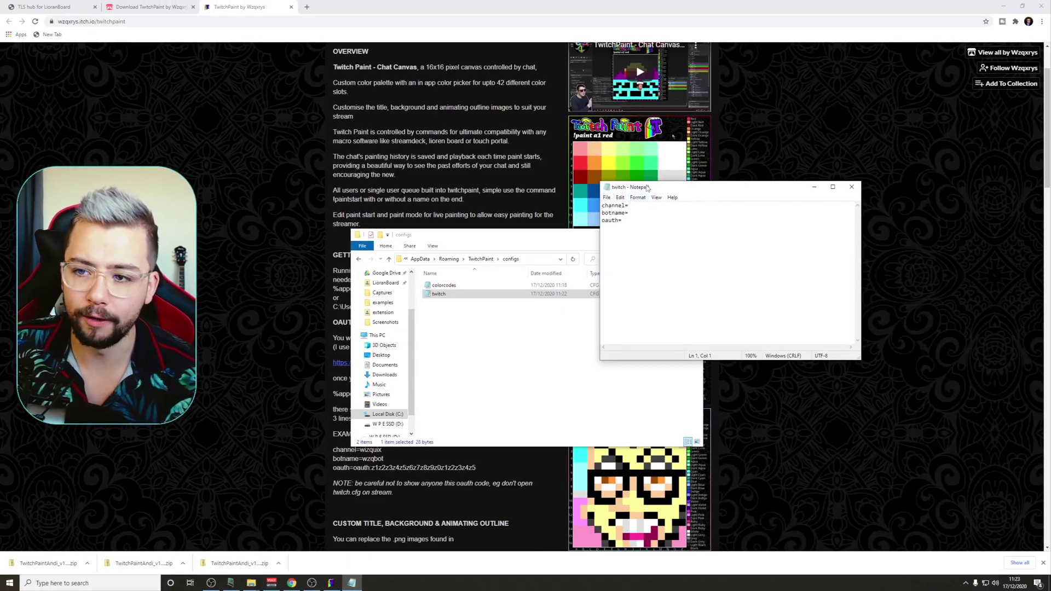
left_click_drag(647, 188, 525, 246)
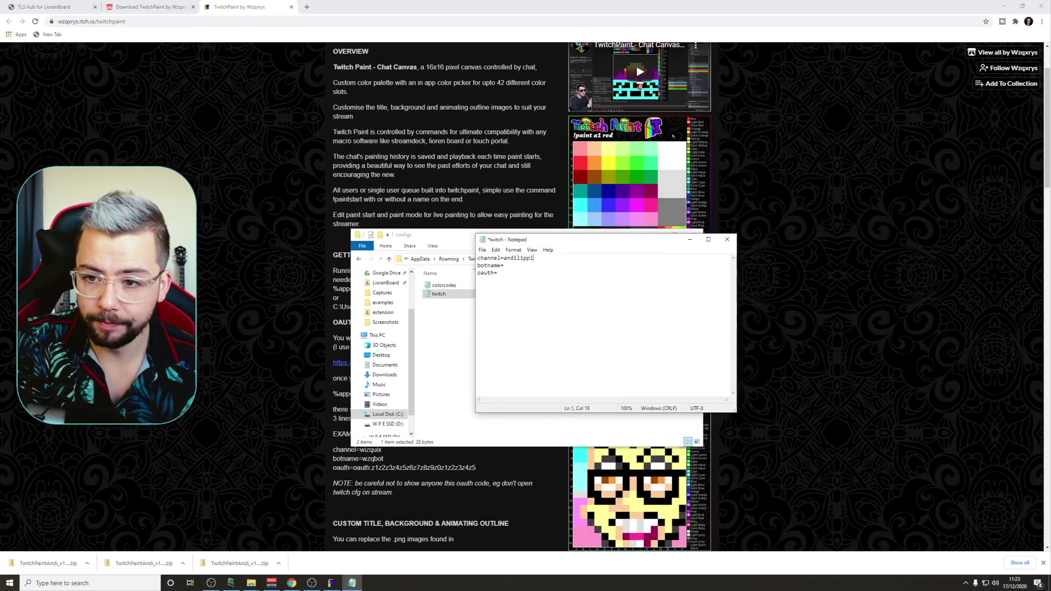
type("andilippi")
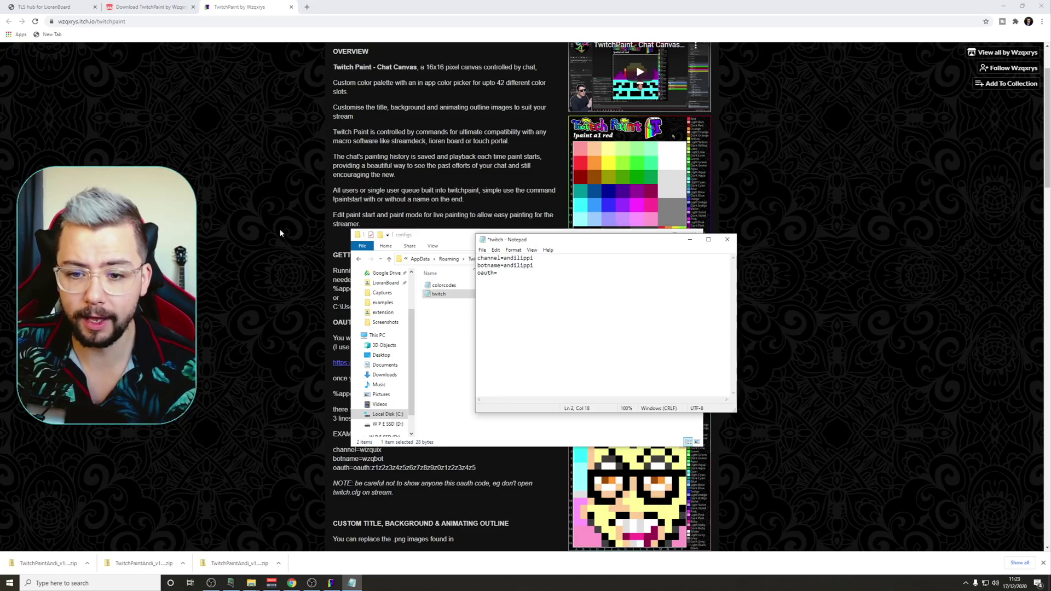
left_click(311, 318)
scroll(381, 363, "down", 2)
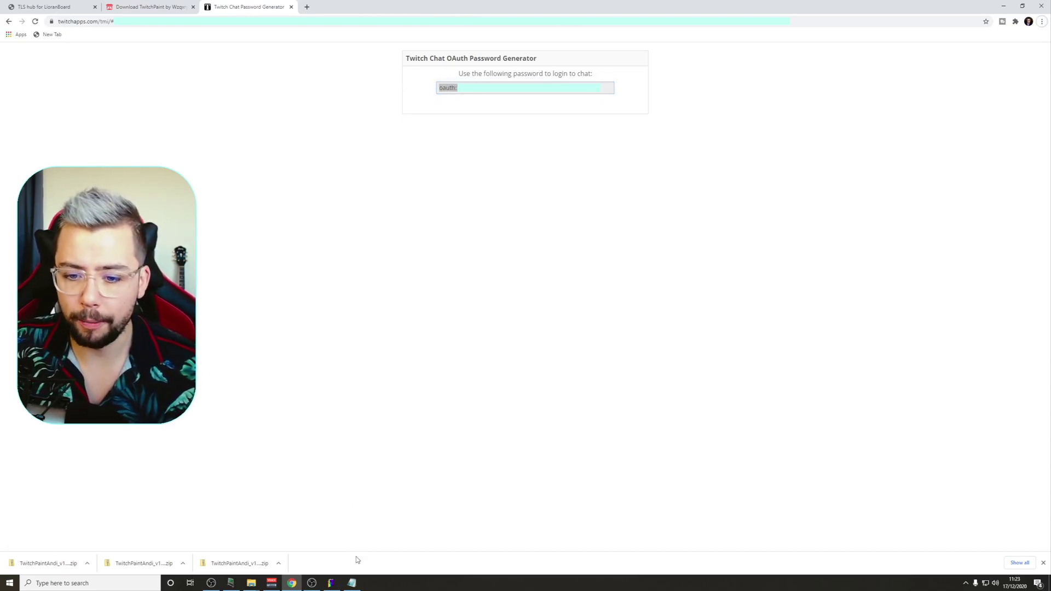
left_click(348, 585)
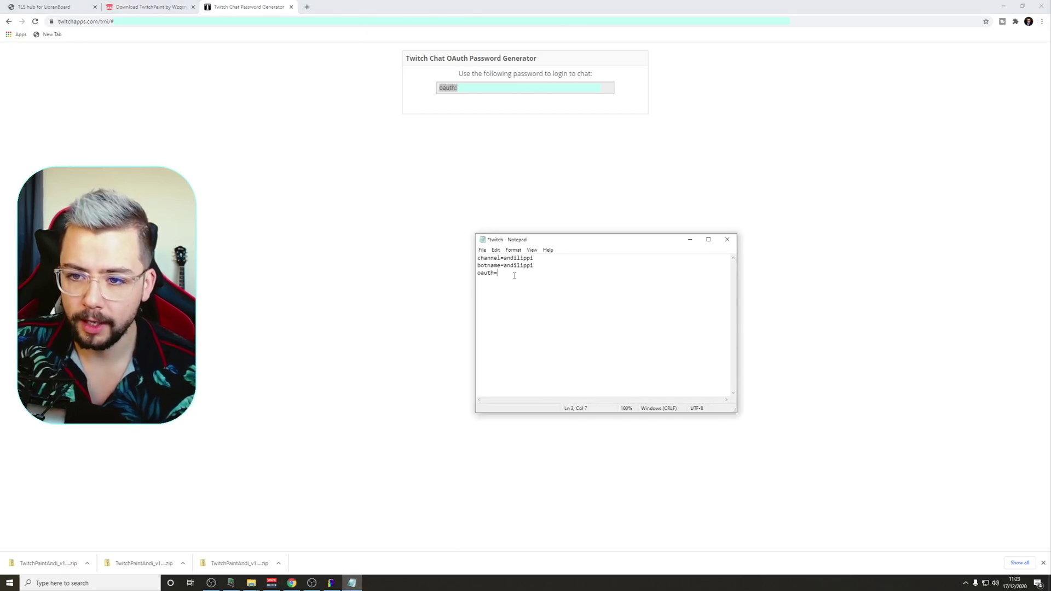
key("ctrl+v")
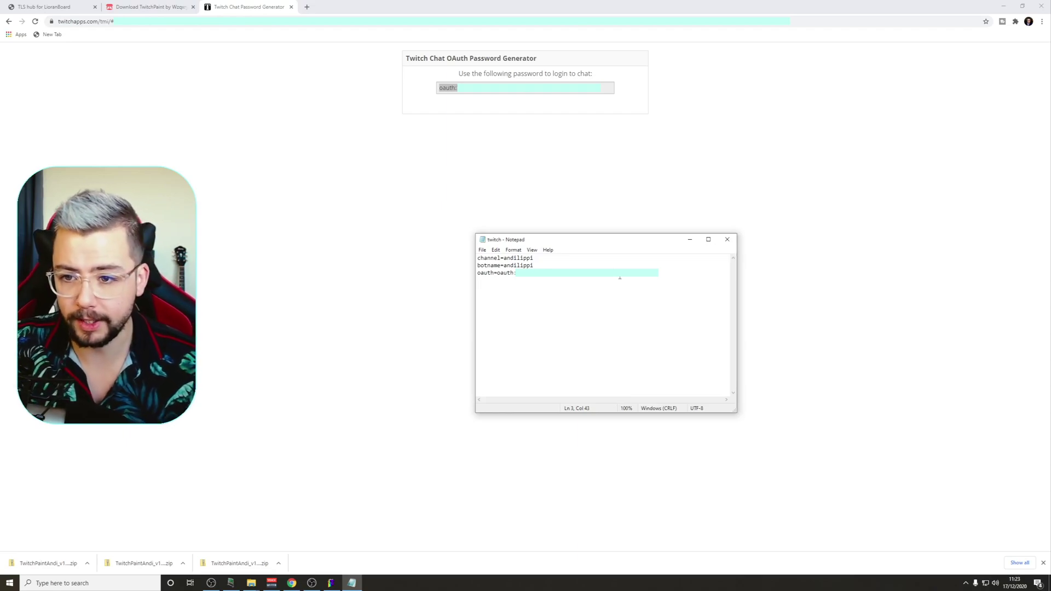
left_click(724, 243)
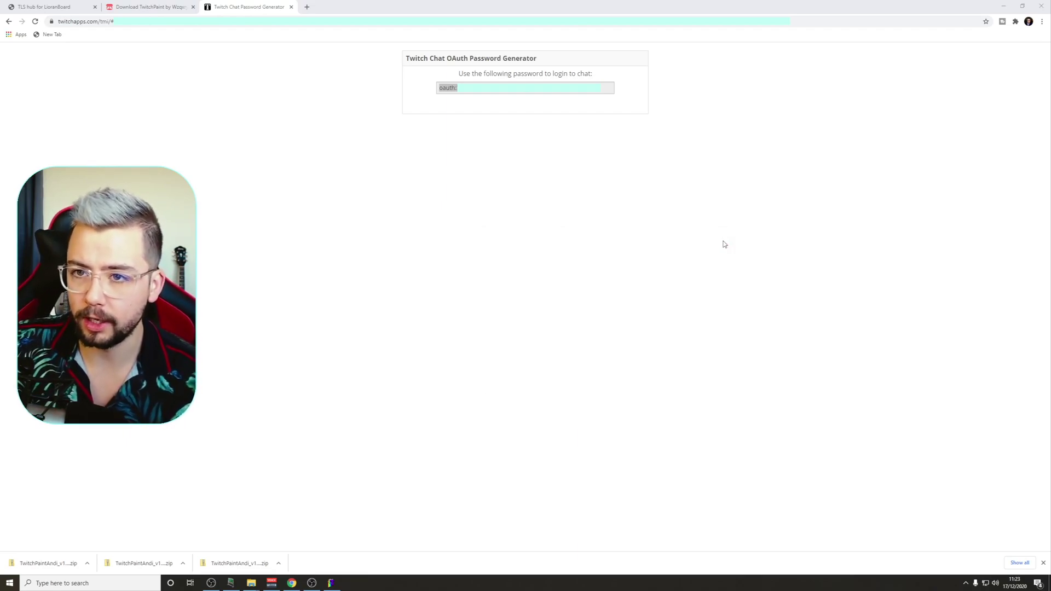
left_click(292, 7)
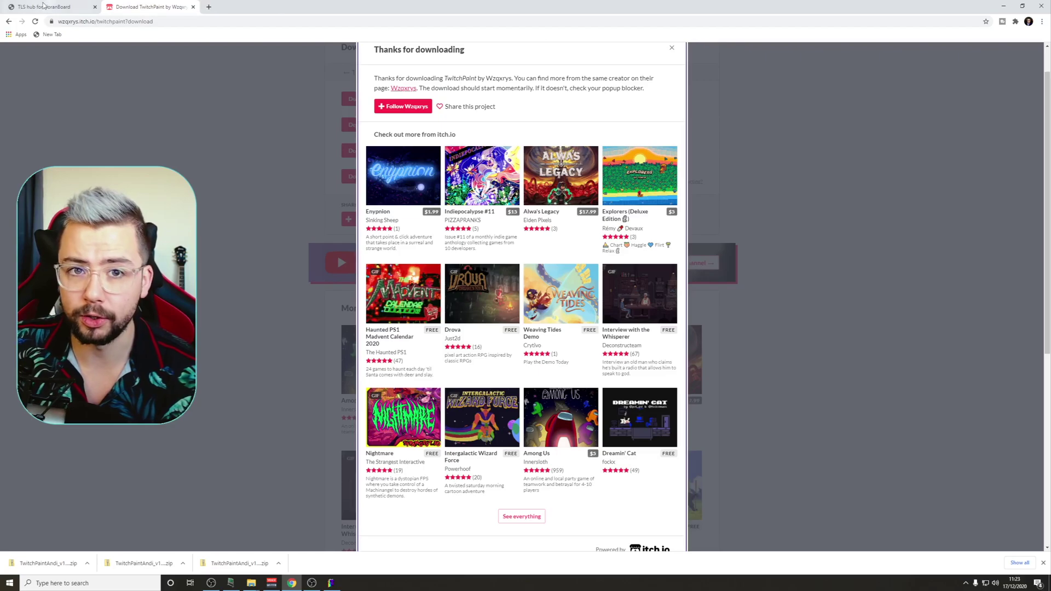
Close and relaunch TwitchPaint, open its Paint canvas, then bring up OBS Studio
left_click(9, 22)
left_click(1001, 5)
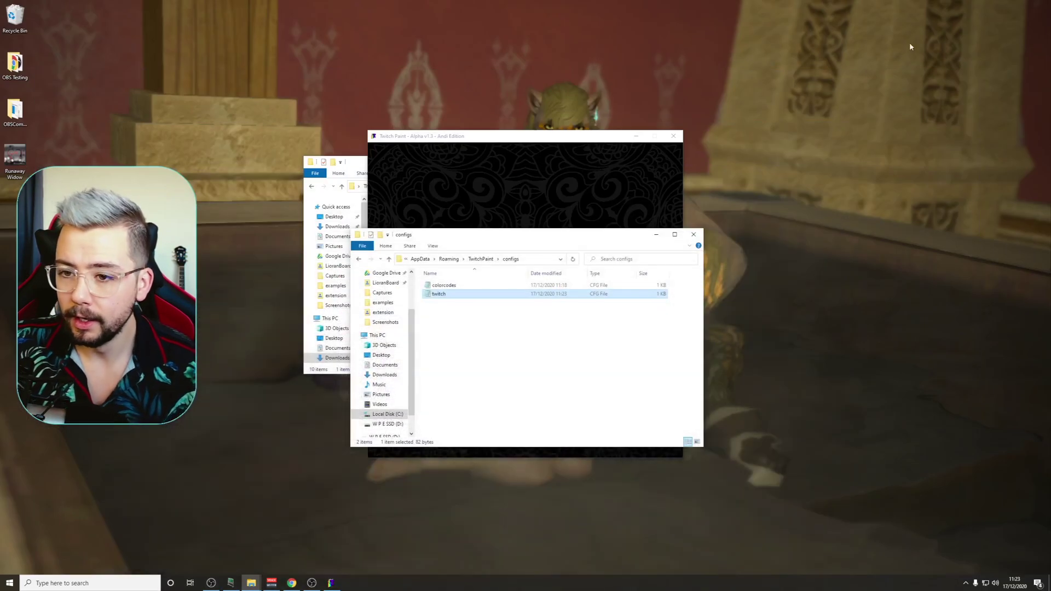
left_click(559, 135)
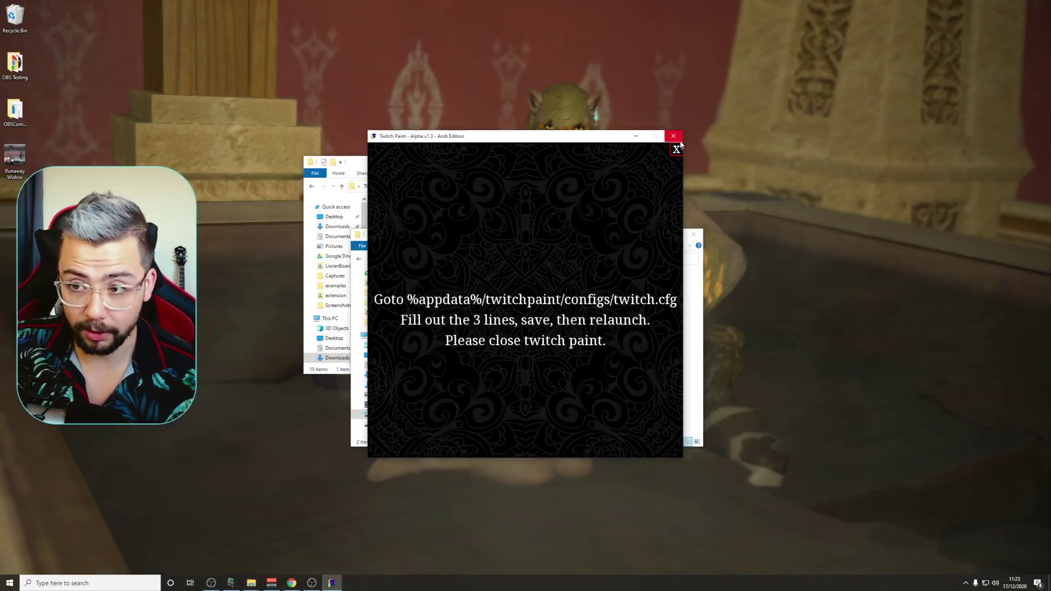
left_click(674, 137)
left_click(575, 216)
double_click(401, 291)
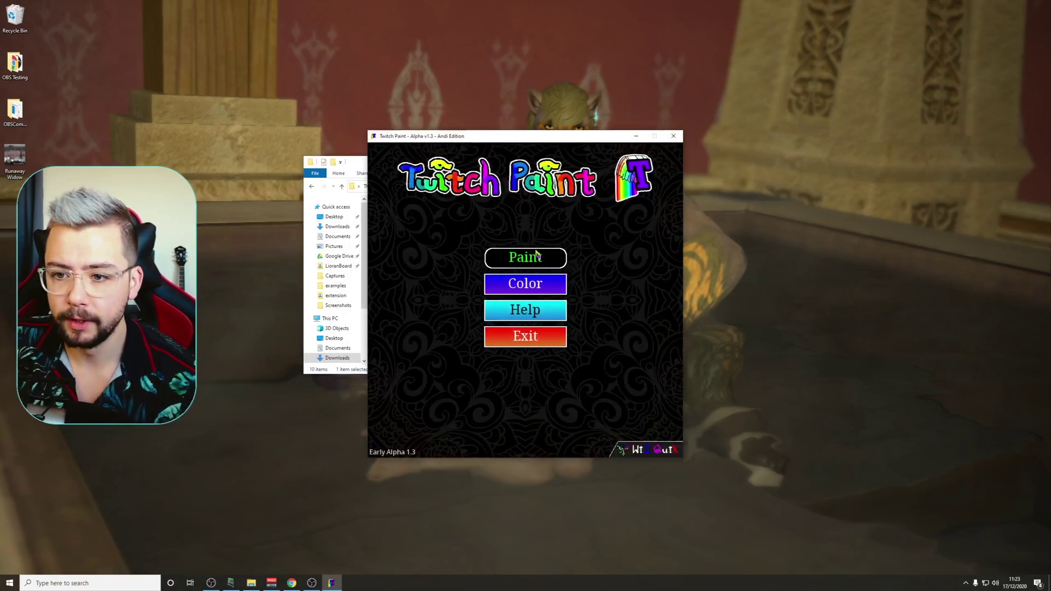
left_click(533, 259)
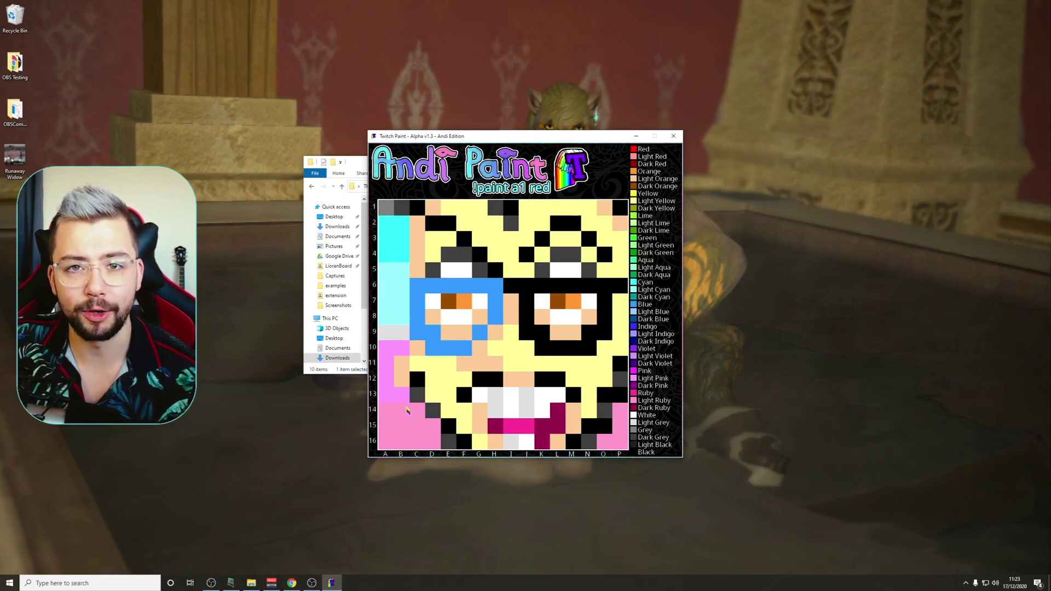
left_click(311, 583)
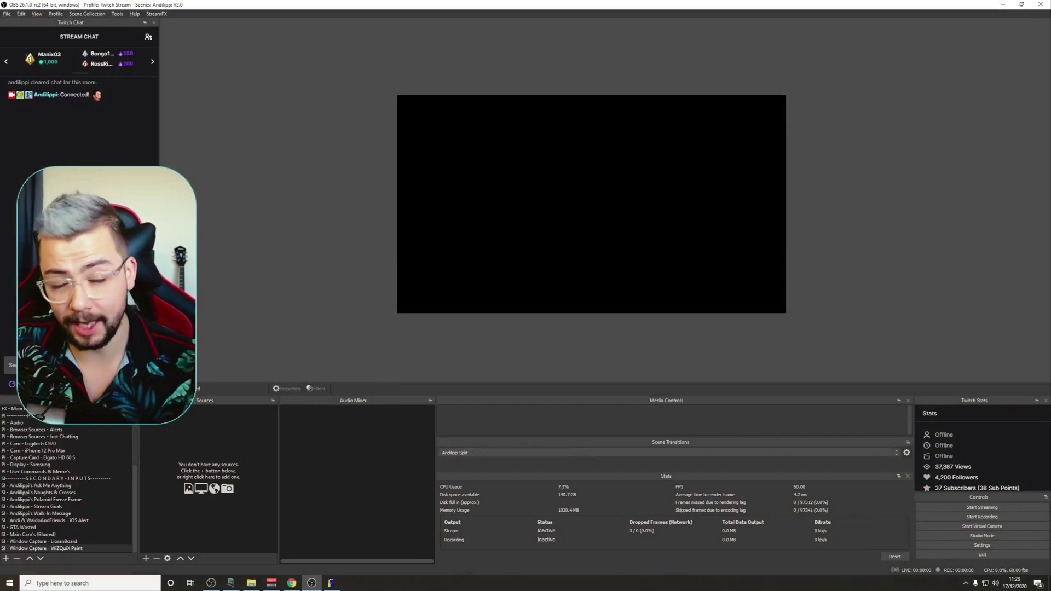
Add a Window Capture source named Twitch Paint that captures the TwitchPaint window
left_click(85, 107)
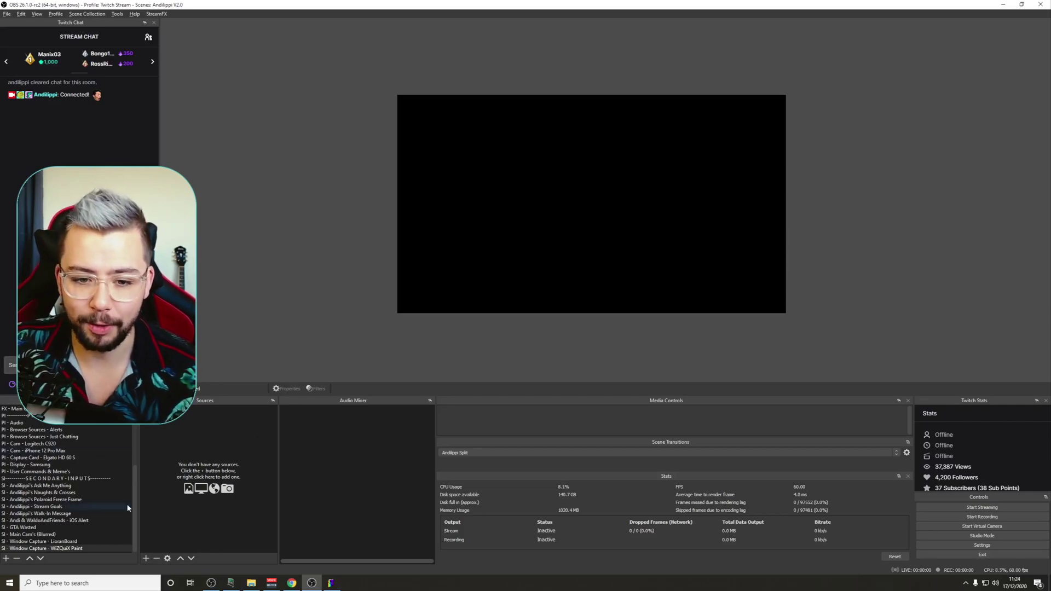
left_click(145, 559)
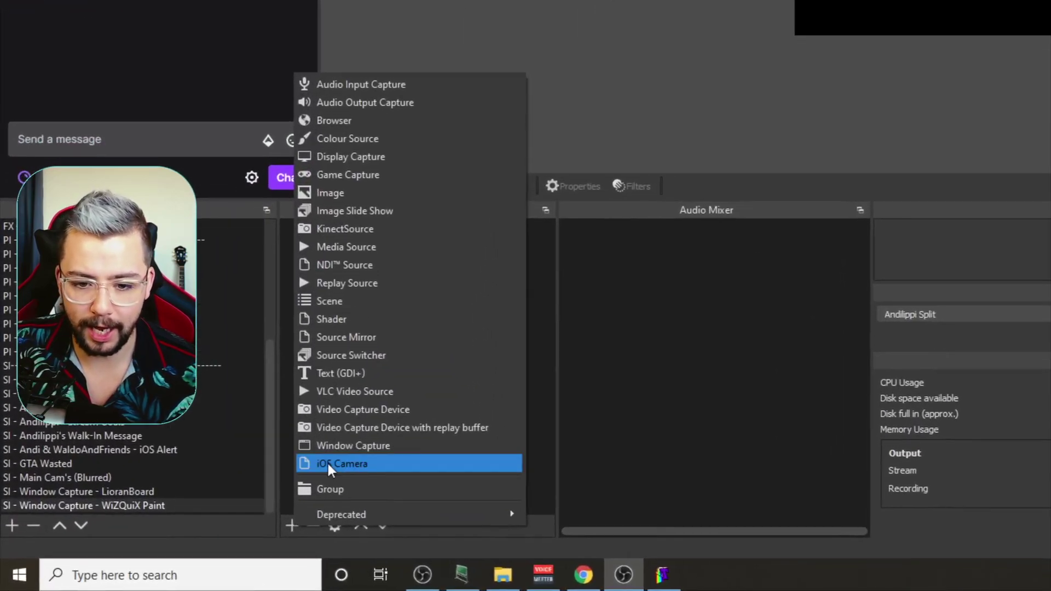
left_click(335, 447)
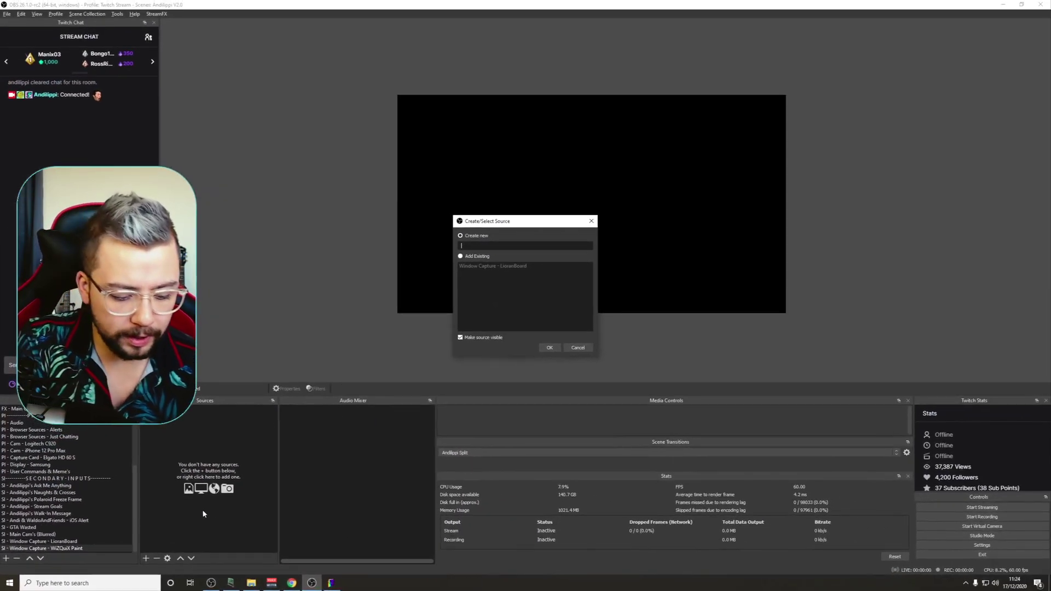
type("Twitc")
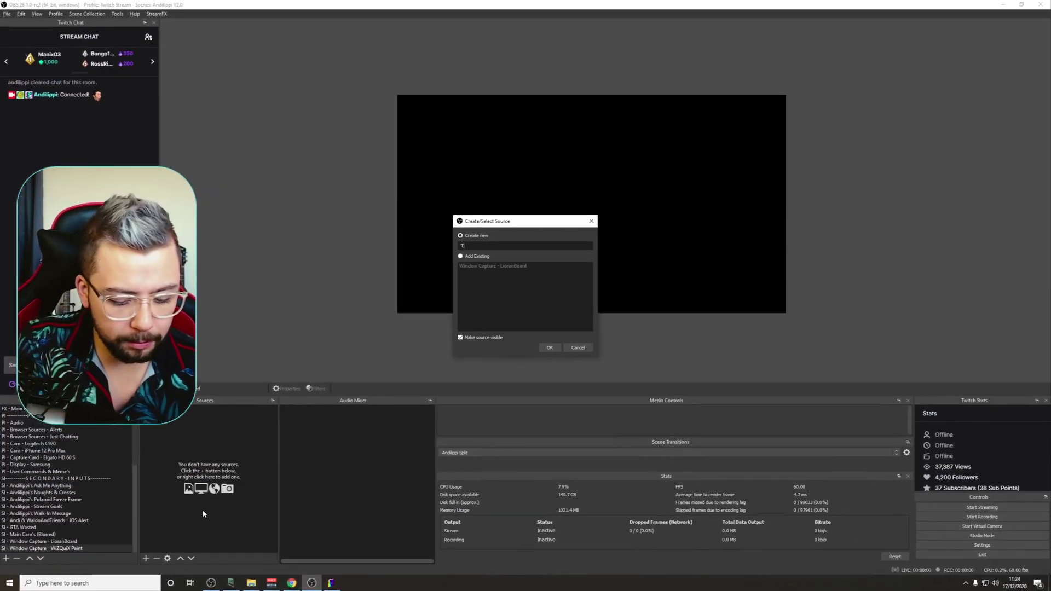
type("h Paint")
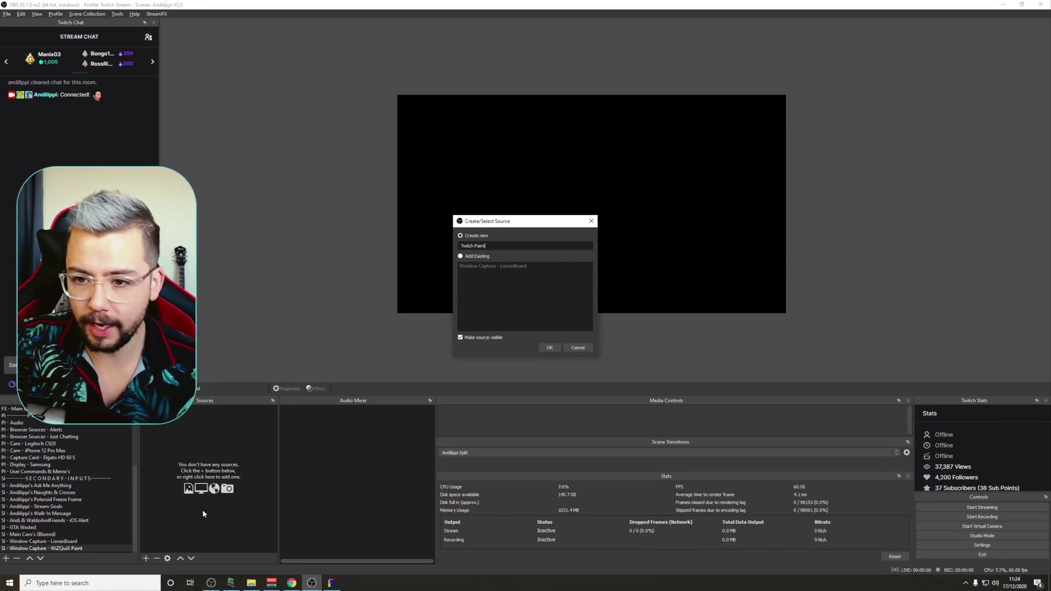
key("Return")
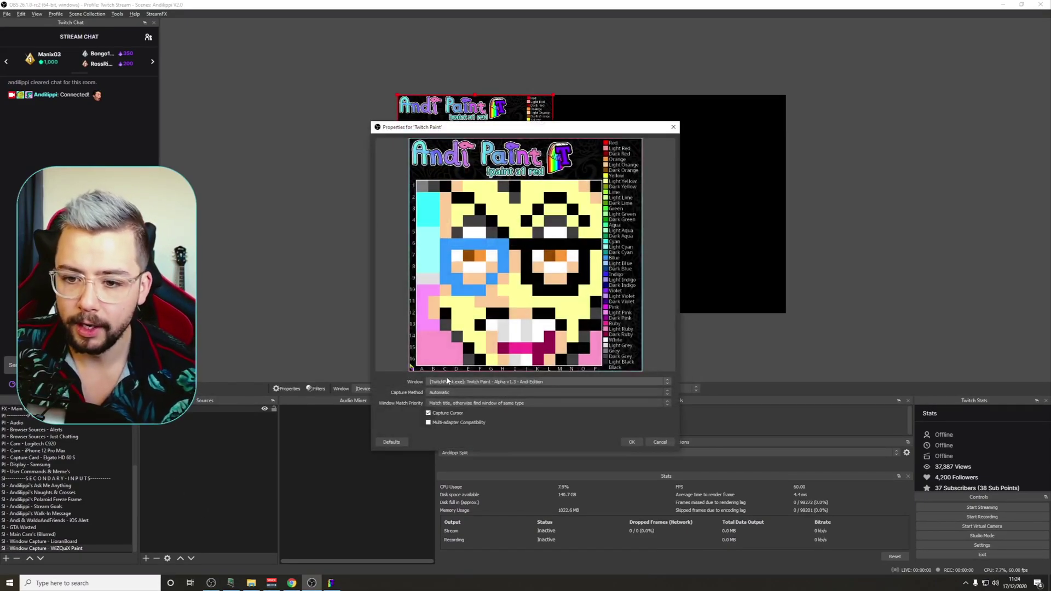
left_click(455, 381)
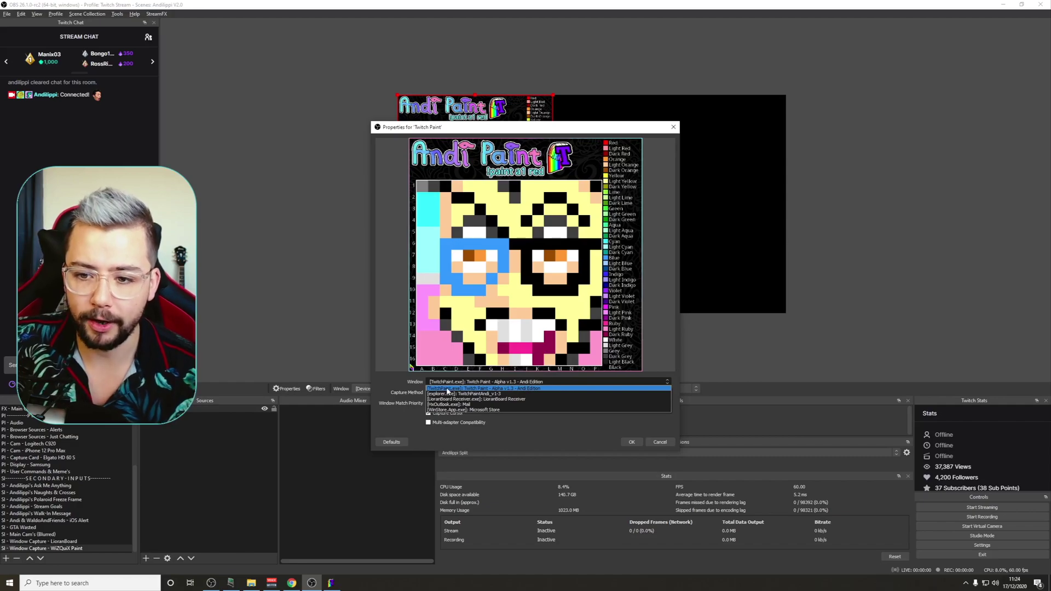
left_click(449, 389)
left_click(632, 442)
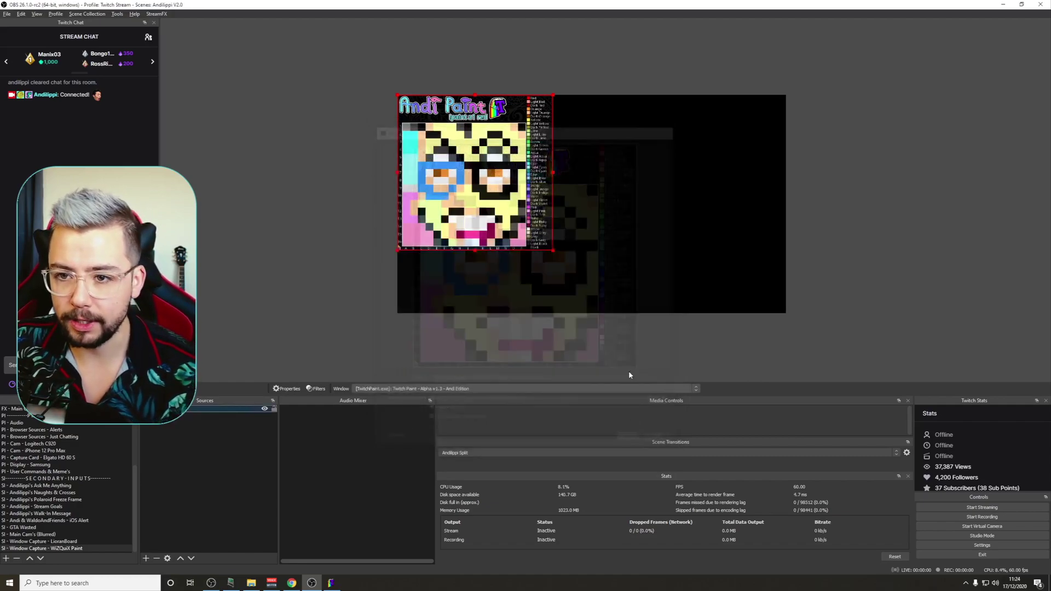
Scale the Twitch Paint capture to full canvas height, centre it, and deselect it
left_click_drag(553, 250, 616, 279)
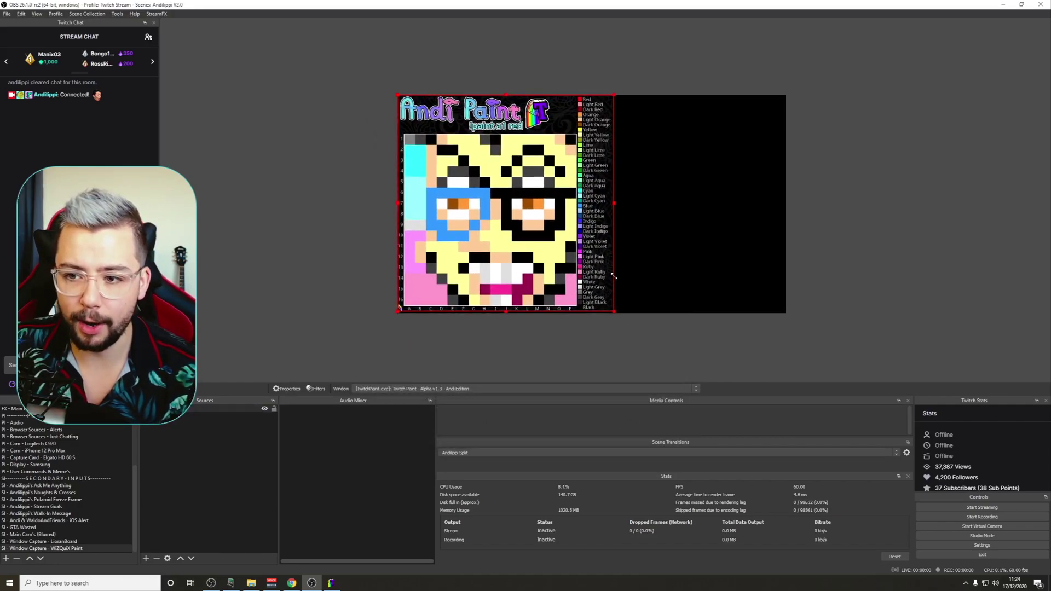
left_click_drag(559, 256, 637, 256)
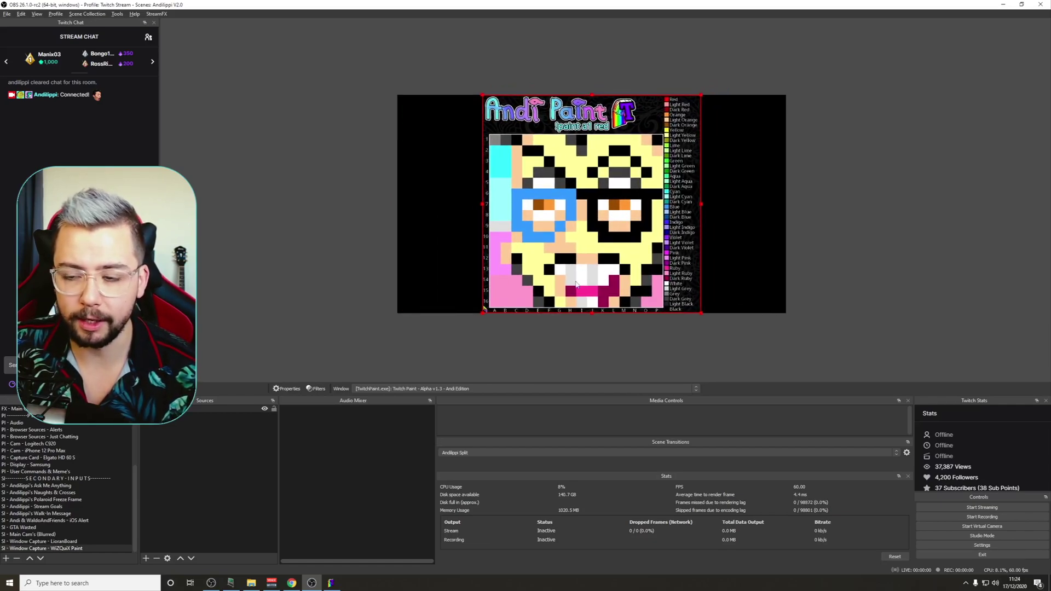
left_click(82, 365)
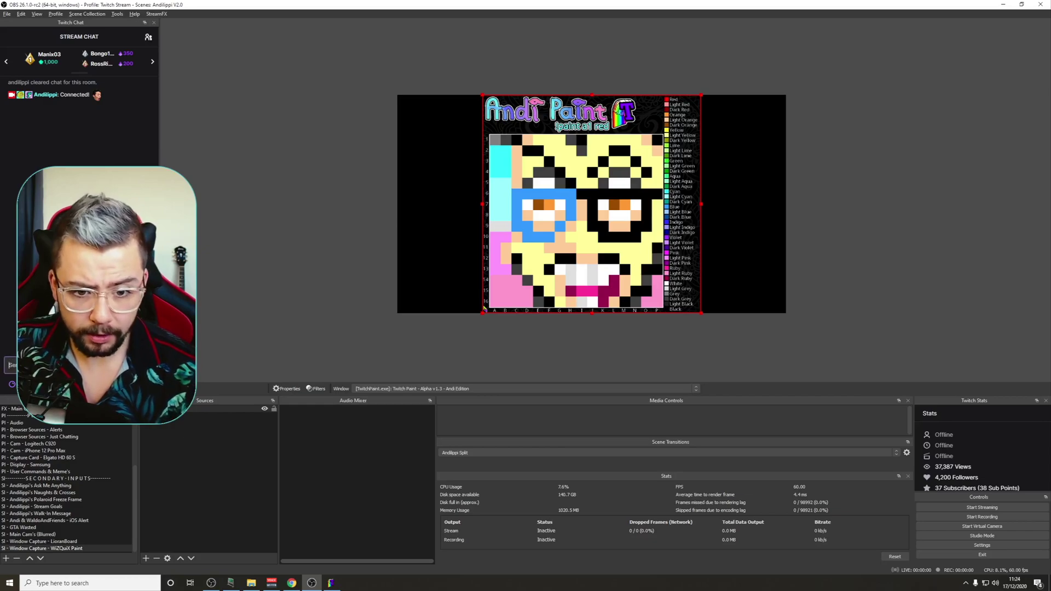
left_click(316, 331)
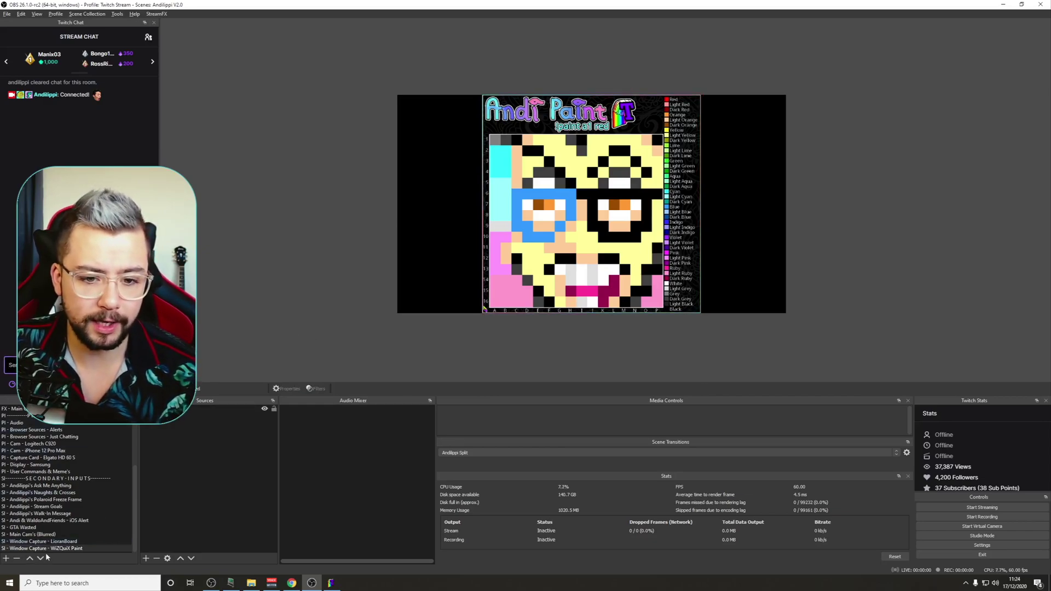
scroll(40, 517, "up", 4)
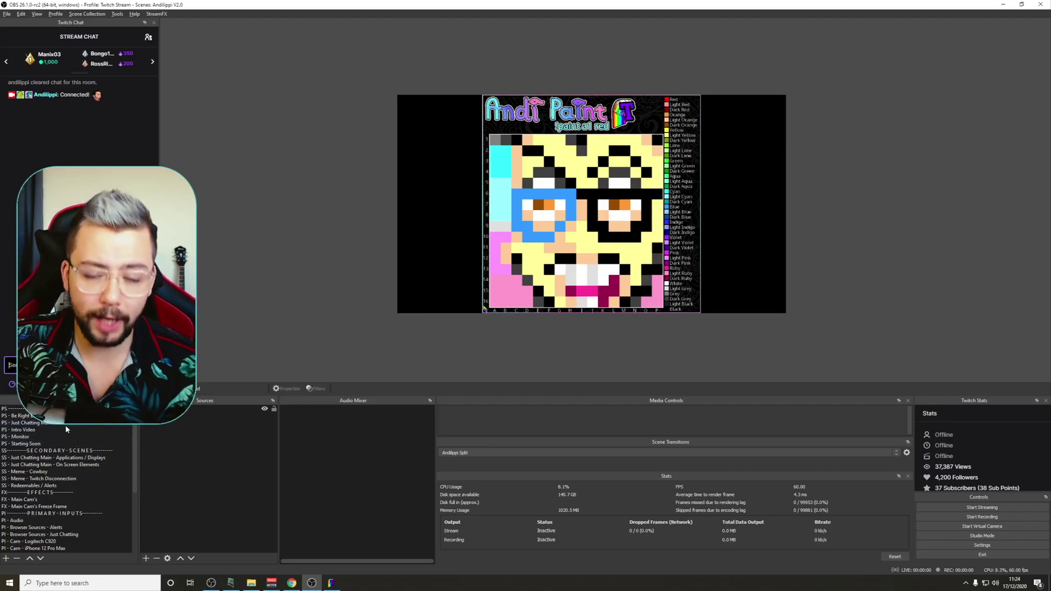
left_click(292, 583)
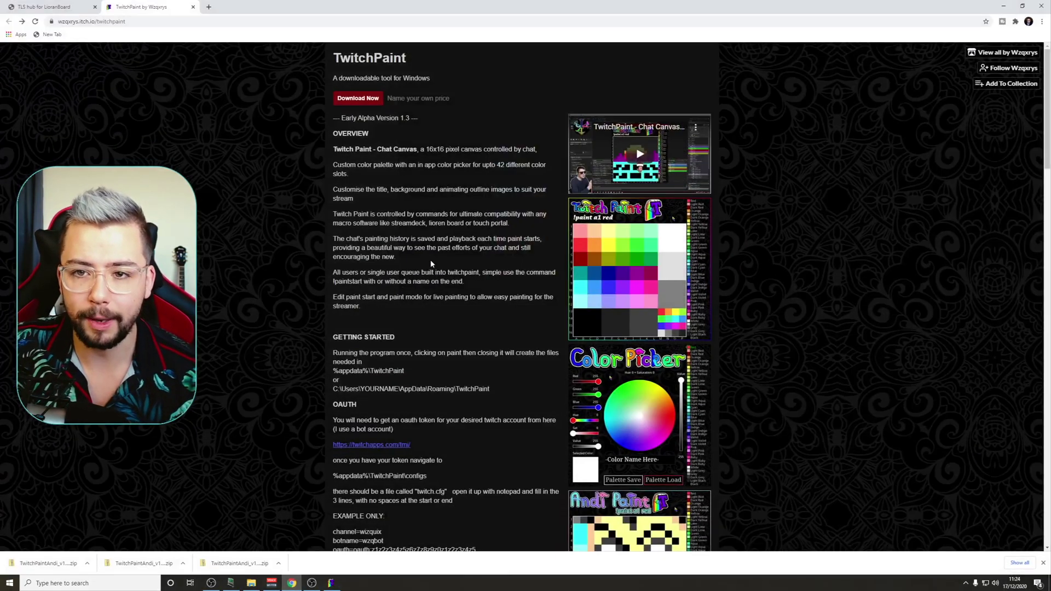
Scroll the TwitchPaint itch.io page down to its COMMANDS list
scroll(430, 260, "down", 6)
scroll(429, 262, "down", 6)
scroll(429, 262, "down", 6)
scroll(429, 218, "down", 4)
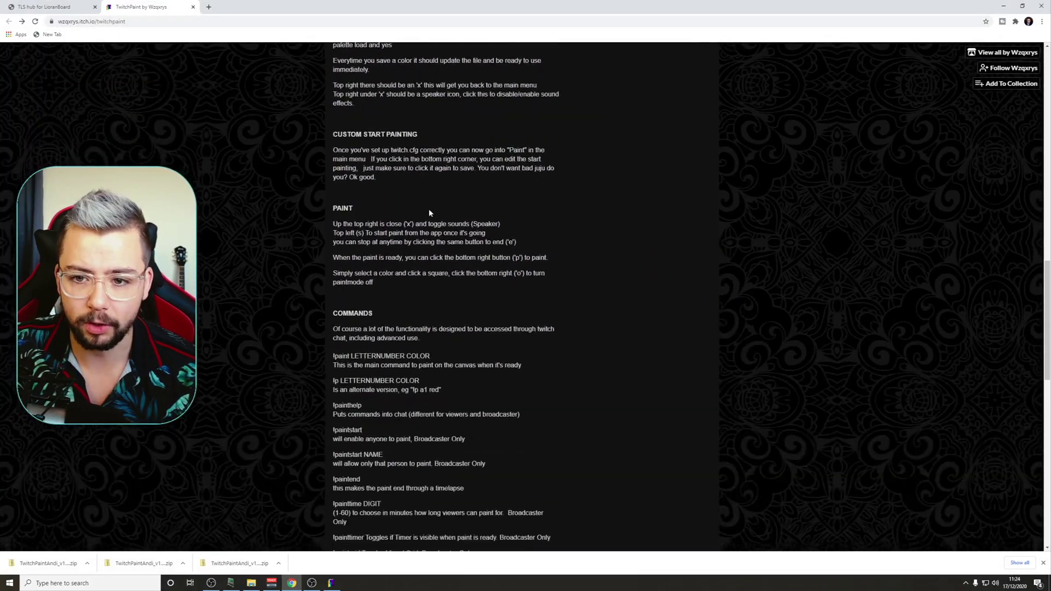
scroll(429, 212, "down", 1)
scroll(429, 213, "down", 3)
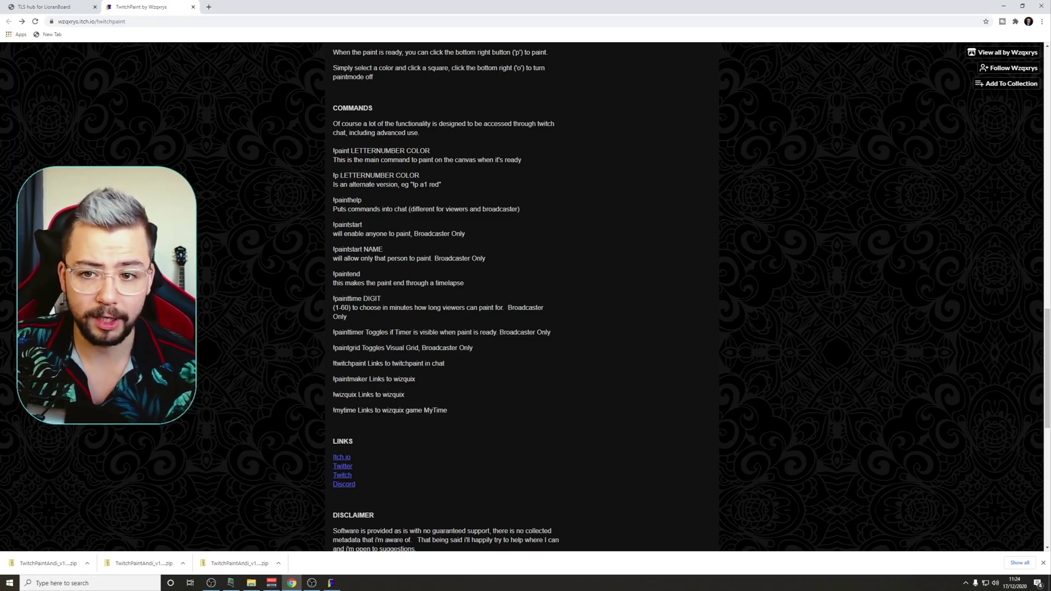
Switch to OBS and enter the !paintstart command in Twitch chat
left_click(316, 585)
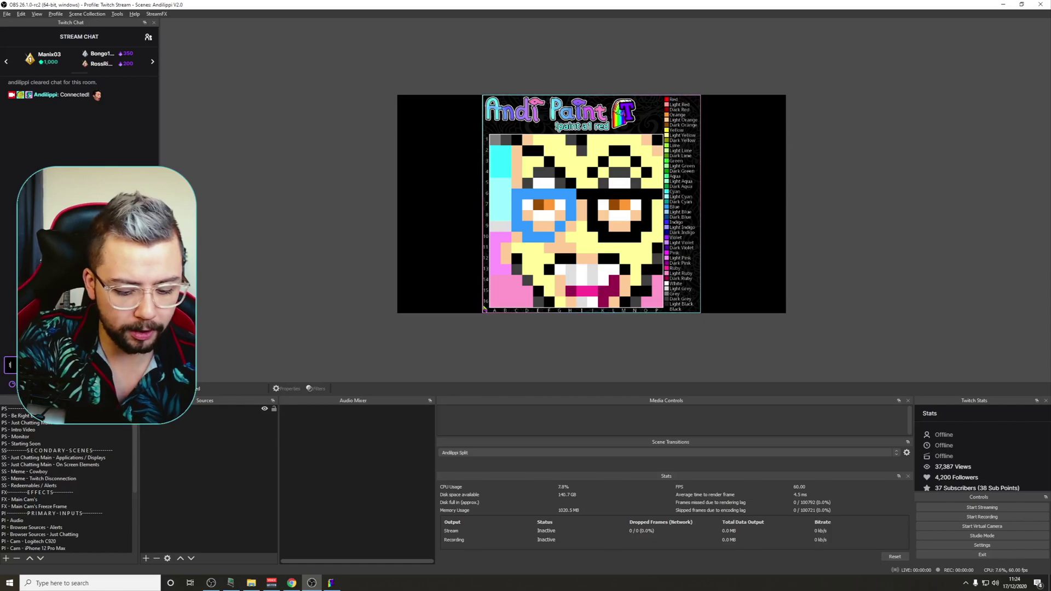
type("!pa")
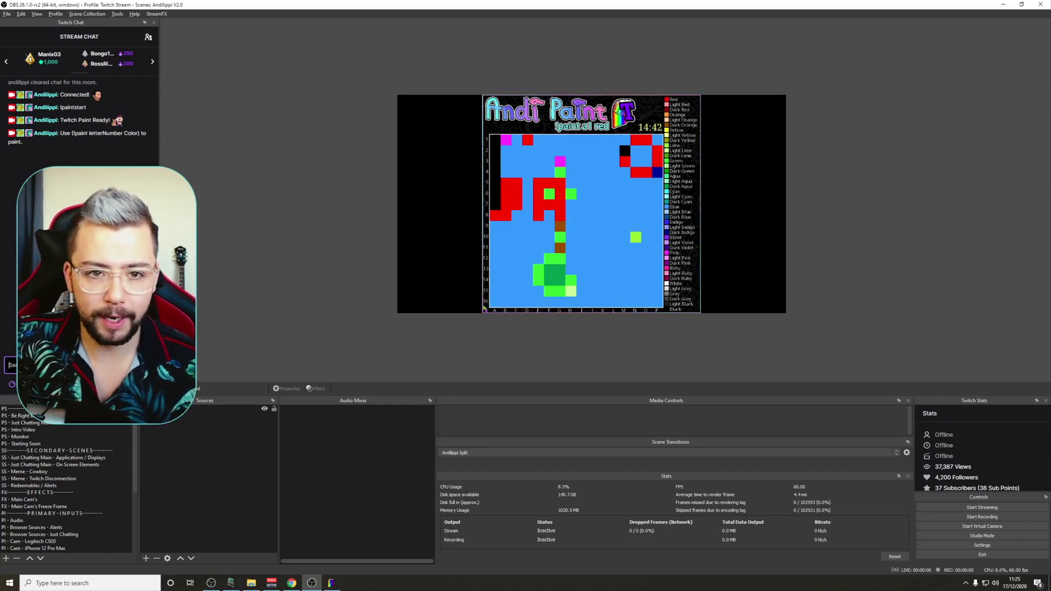
type("!pa")
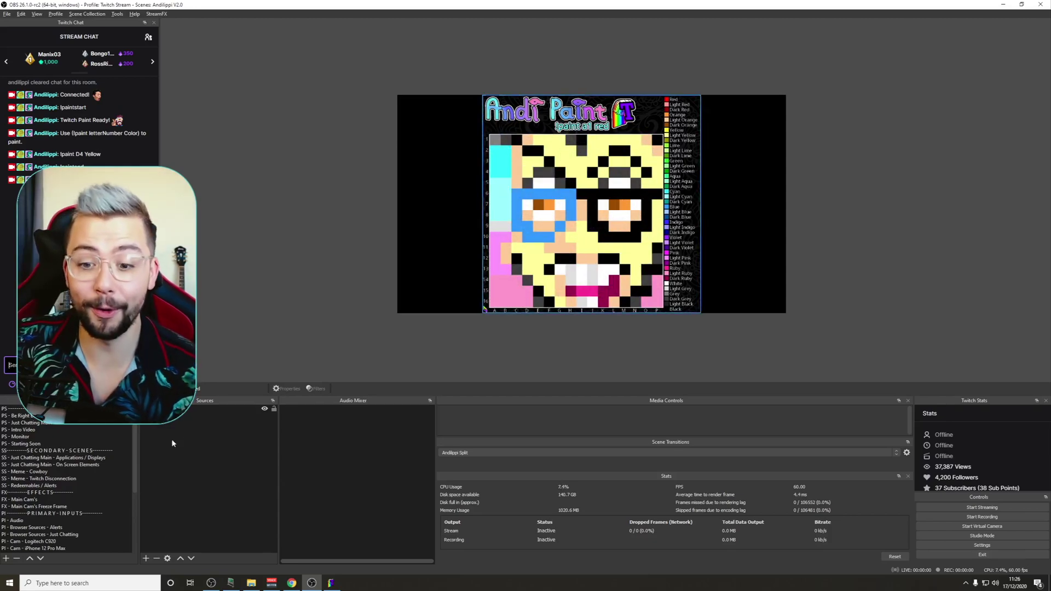
Edit the base canvas into a mostly black grid with scattered coloured squares, then save it
left_click(332, 583)
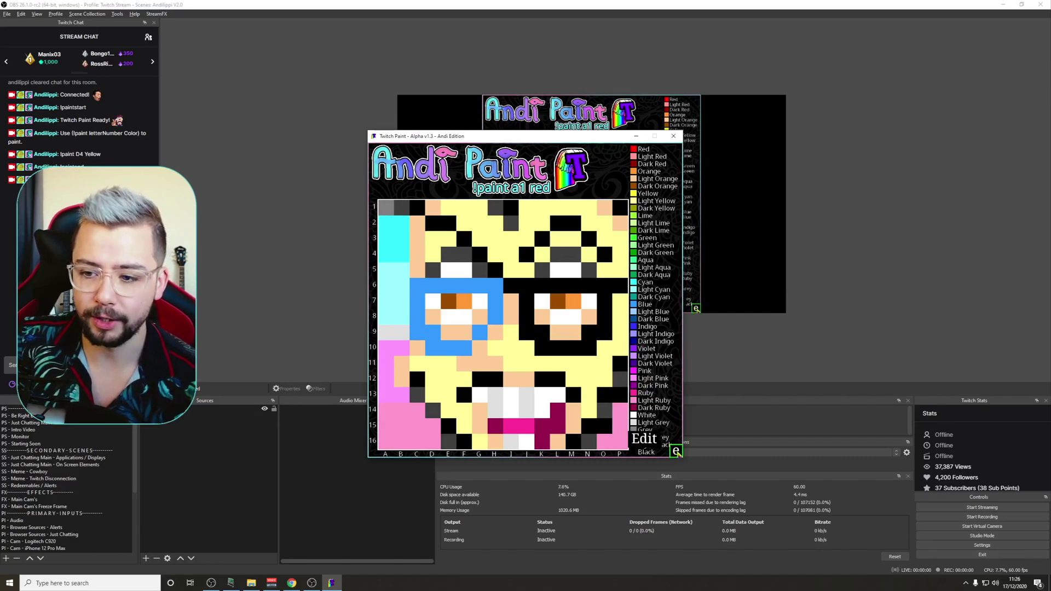
left_click(676, 452)
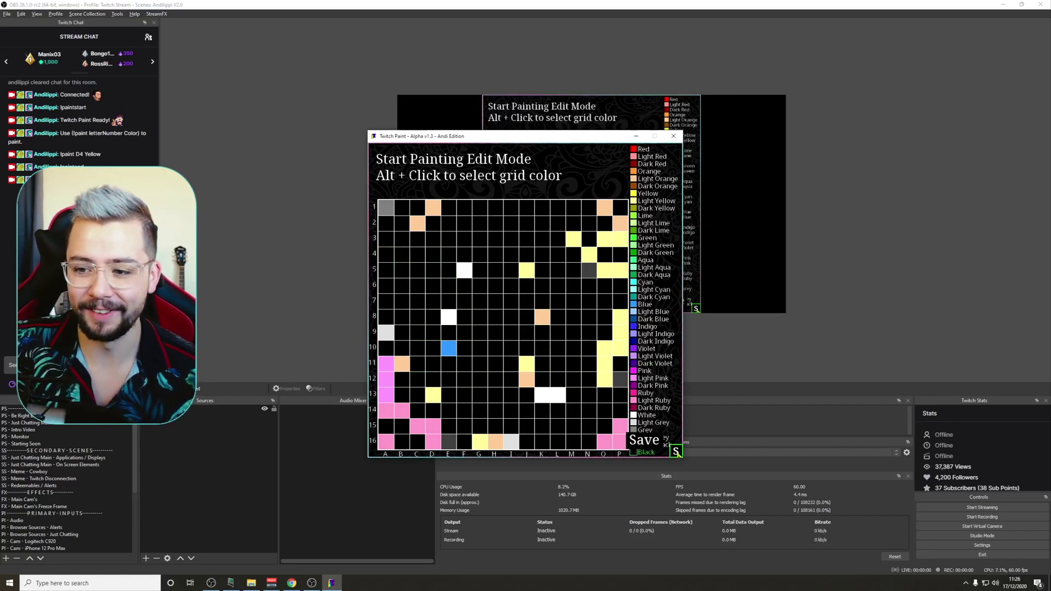
left_click(677, 452)
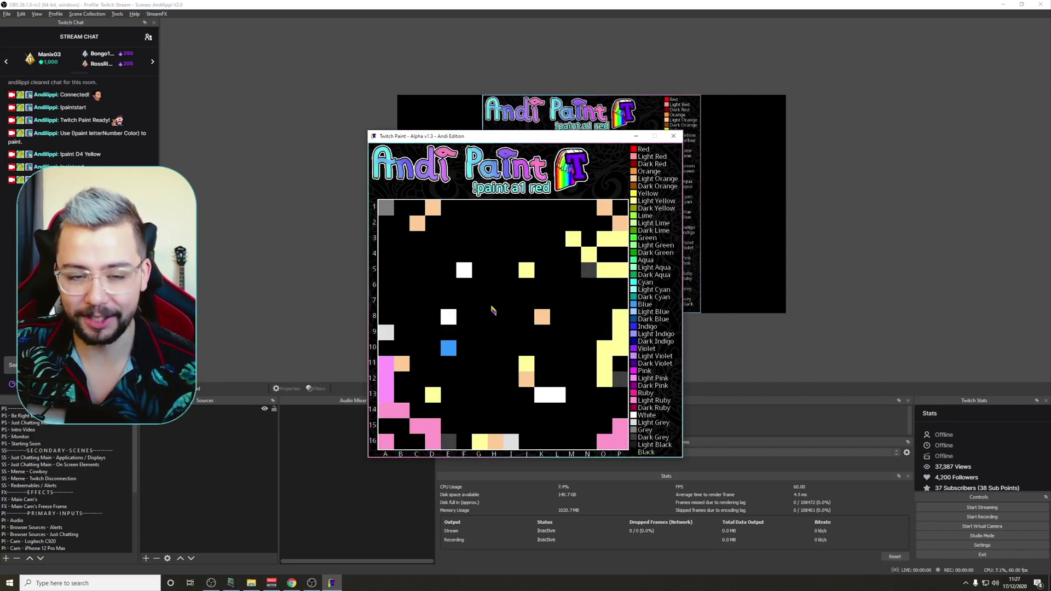
Return to the itch.io TwitchPaint page and scroll to its PAINT and COMMANDS sections
left_click(290, 585)
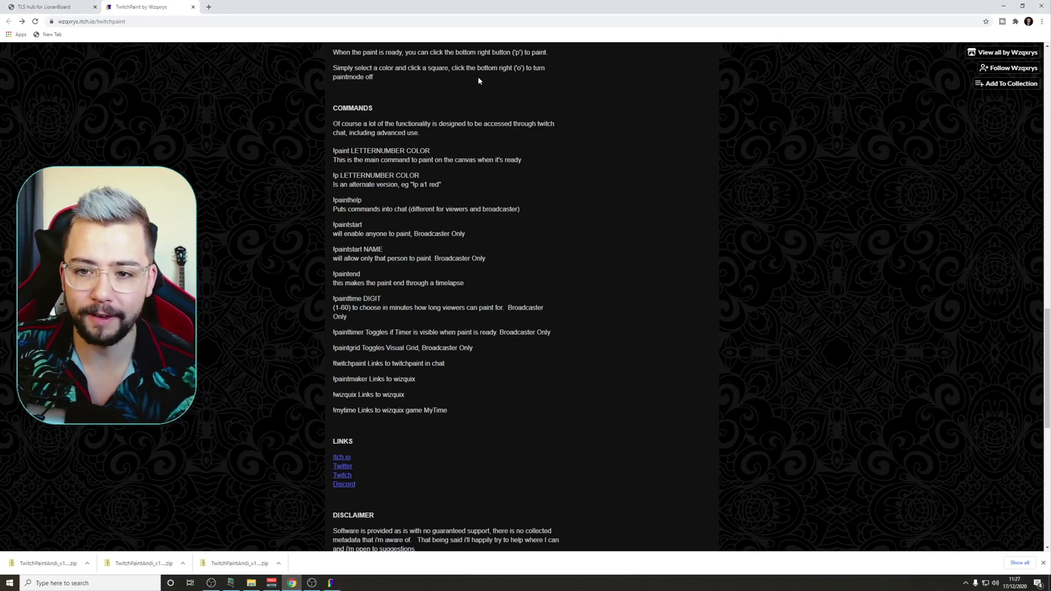
scroll(478, 81, "up", 2)
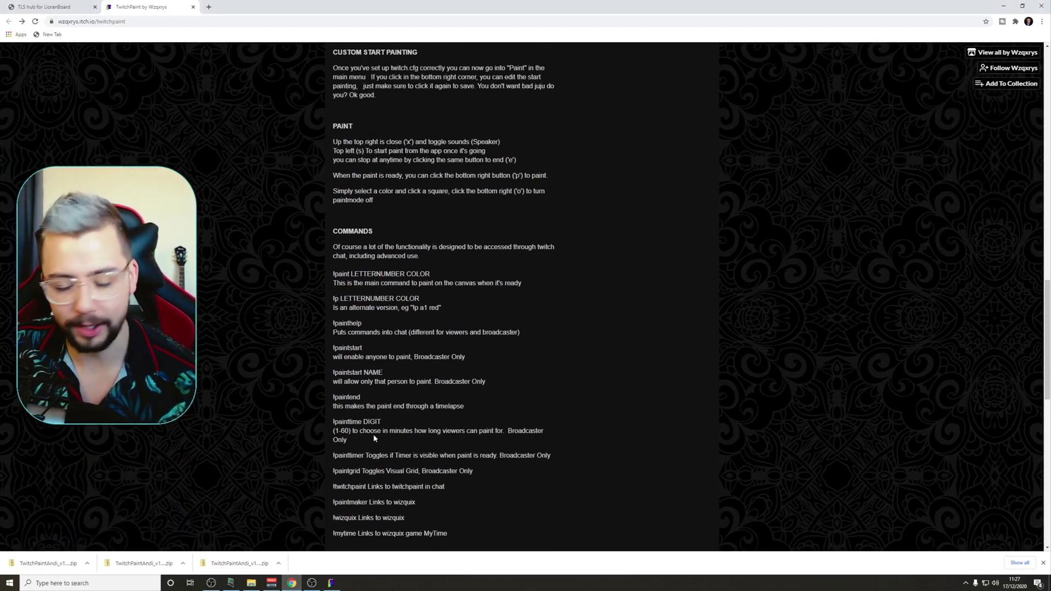
scroll(405, 438, "down", 1)
scroll(407, 440, "down", 1)
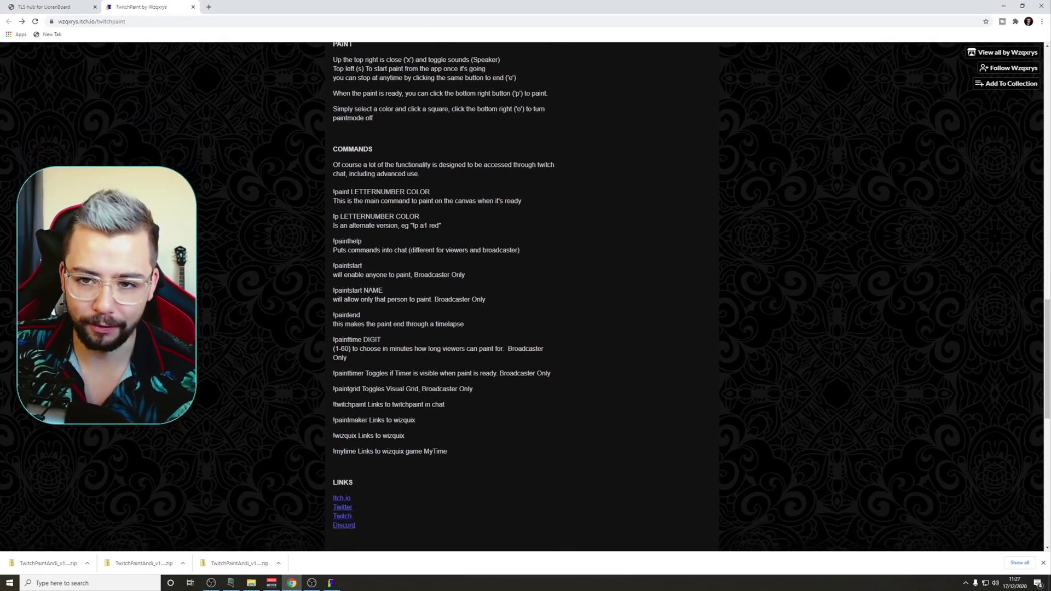
scroll(409, 445, "up", 4)
scroll(409, 444, "down", 2)
scroll(406, 446, "down", 2)
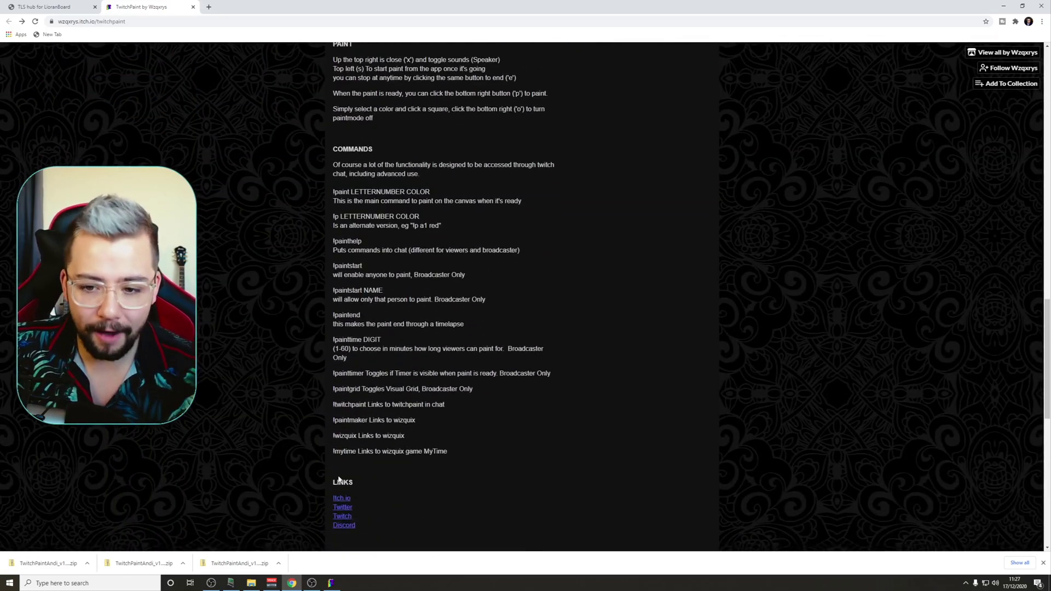